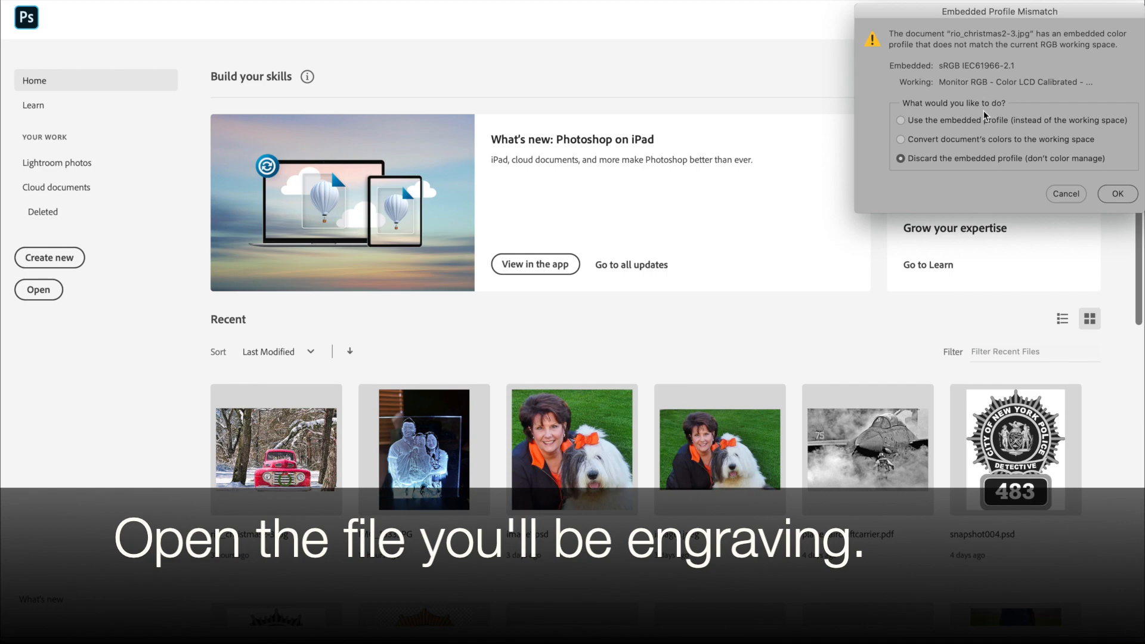
# Step: Open rio_christmas2-3.jpg with its embedded color profile discarded, and accept the default Levels adjustment on the processed image
pyautogui.click(1117, 194)
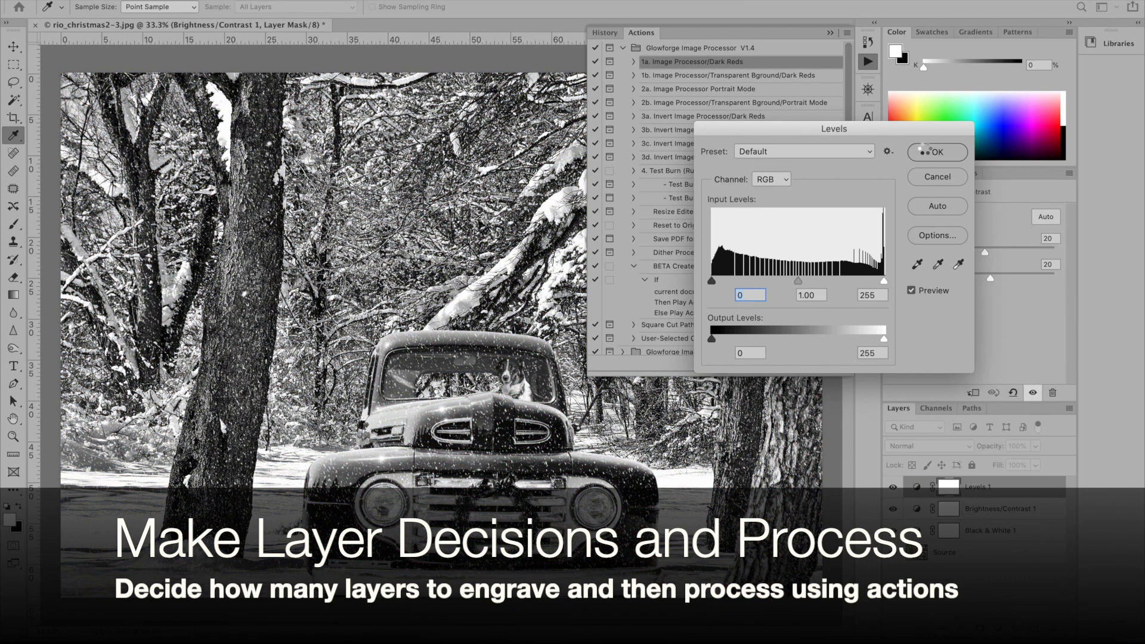
pyautogui.click(923, 149)
# Step: Resize the processed image to 10 inches wide at a resolution of 300 pixels/inch
pyautogui.click(669, 230)
pyautogui.click(669, 327)
pyautogui.write('10')
pyautogui.press('Tab')
pyautogui.press('Tab')
pyautogui.write('300')
pyautogui.press('Tab')
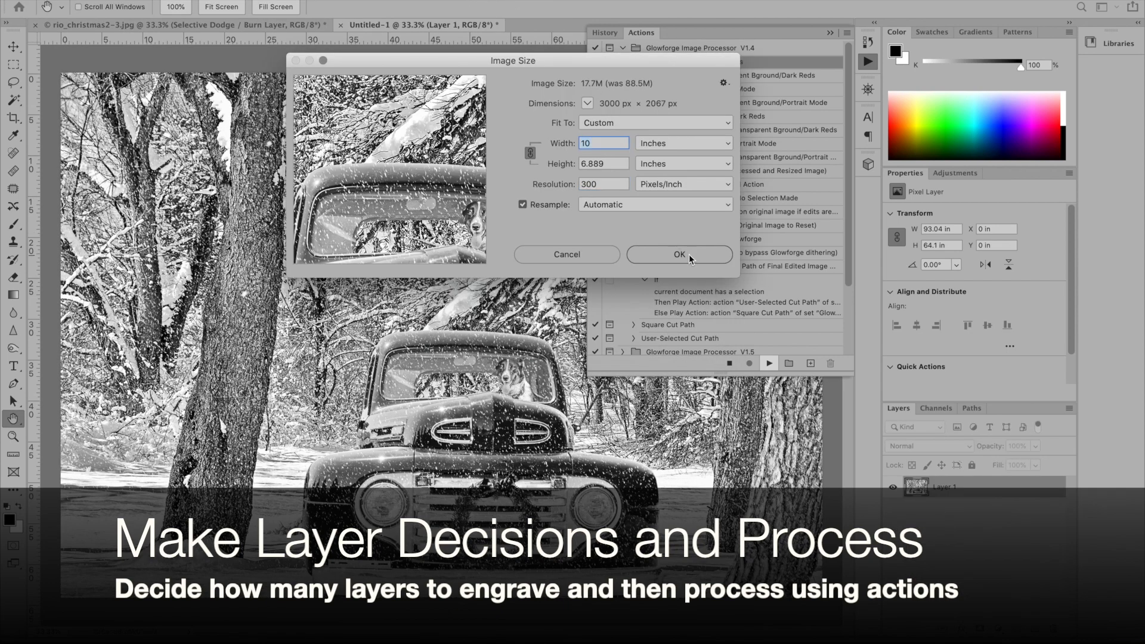
pyautogui.click(688, 254)
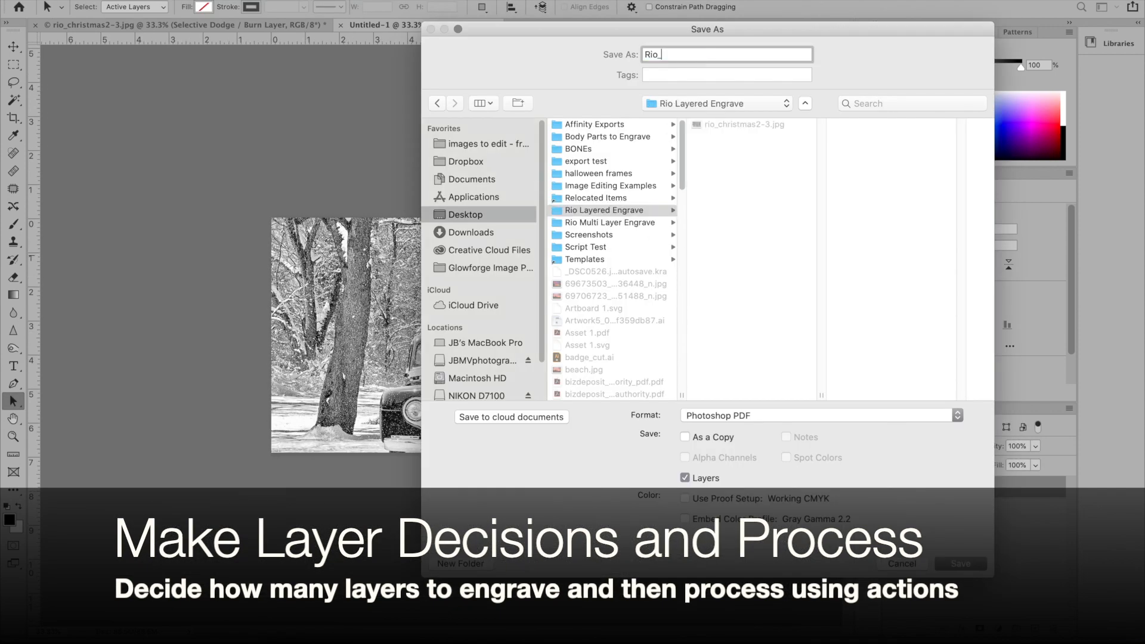
# Step: Save the resized image as the Photoshop PDF Rio_Layer1 in the Rio Layered Engrave folder, with layers included
pyautogui.press('Return')
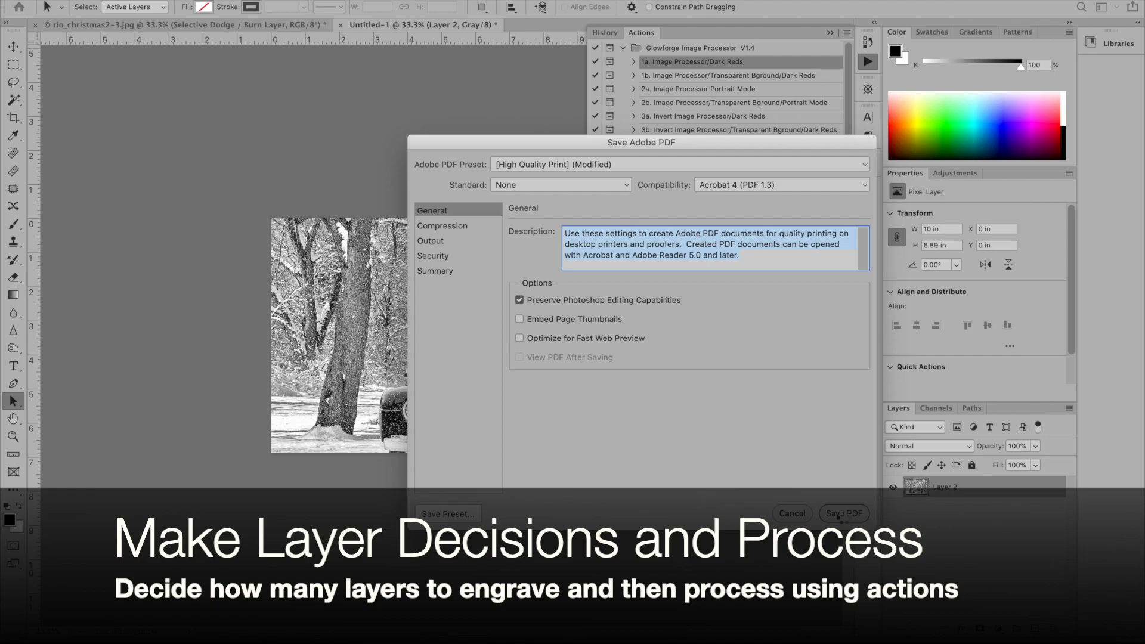
pyautogui.click(841, 513)
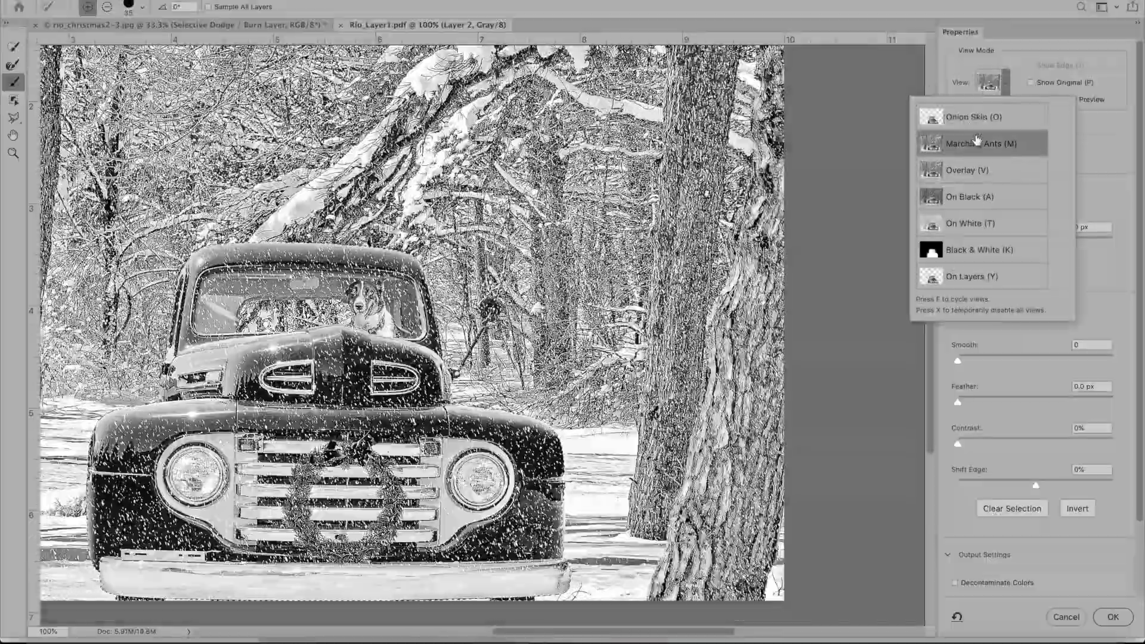
# Step: Select the truck and the large foreground tree in Select and Mask, working in the Marching Ants view
pyautogui.click(986, 144)
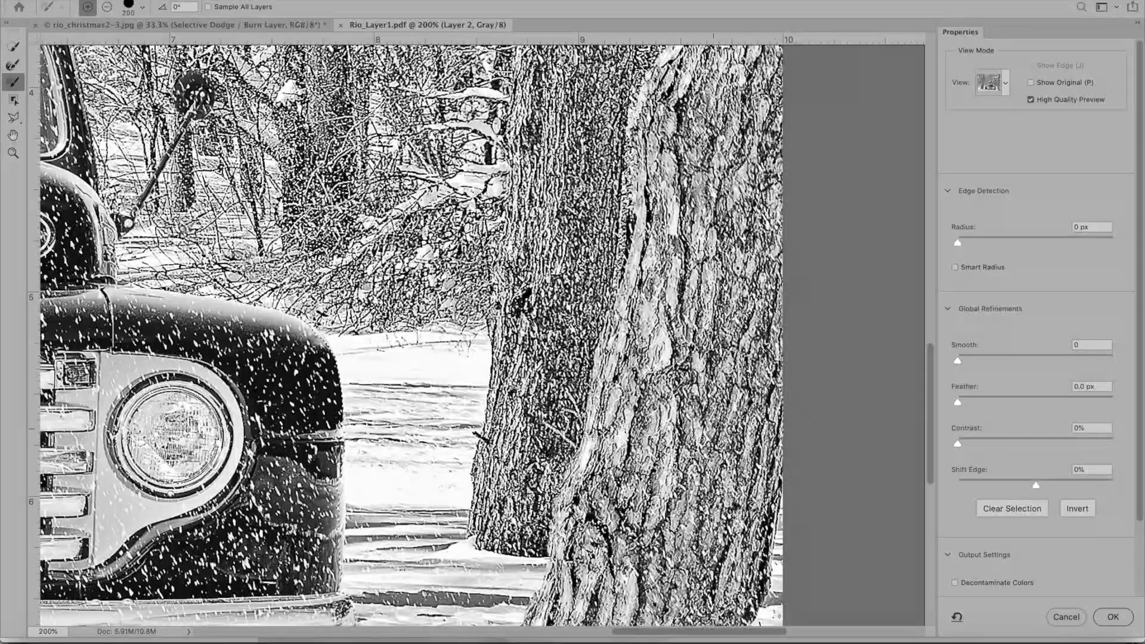
pyautogui.scroll(-10, 677, 483)
pyautogui.scroll(5, 677, 483)
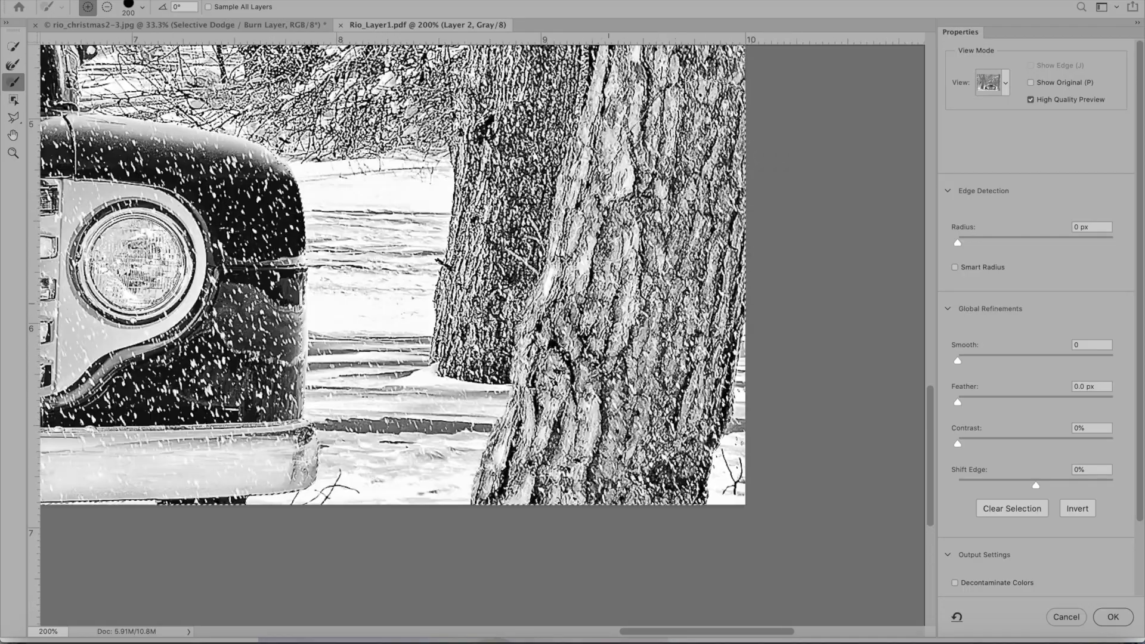
pyautogui.scroll(10, 393, 334)
pyautogui.hscroll(5, 394, 334)
pyautogui.scroll(6, 292, 334)
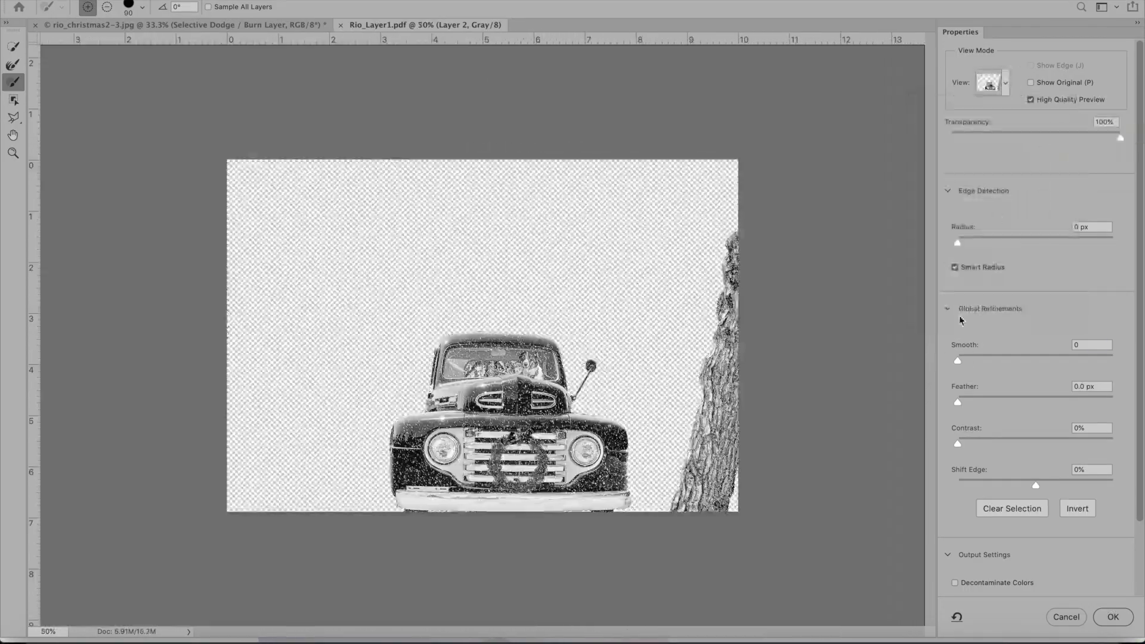
pyautogui.press('super+1')
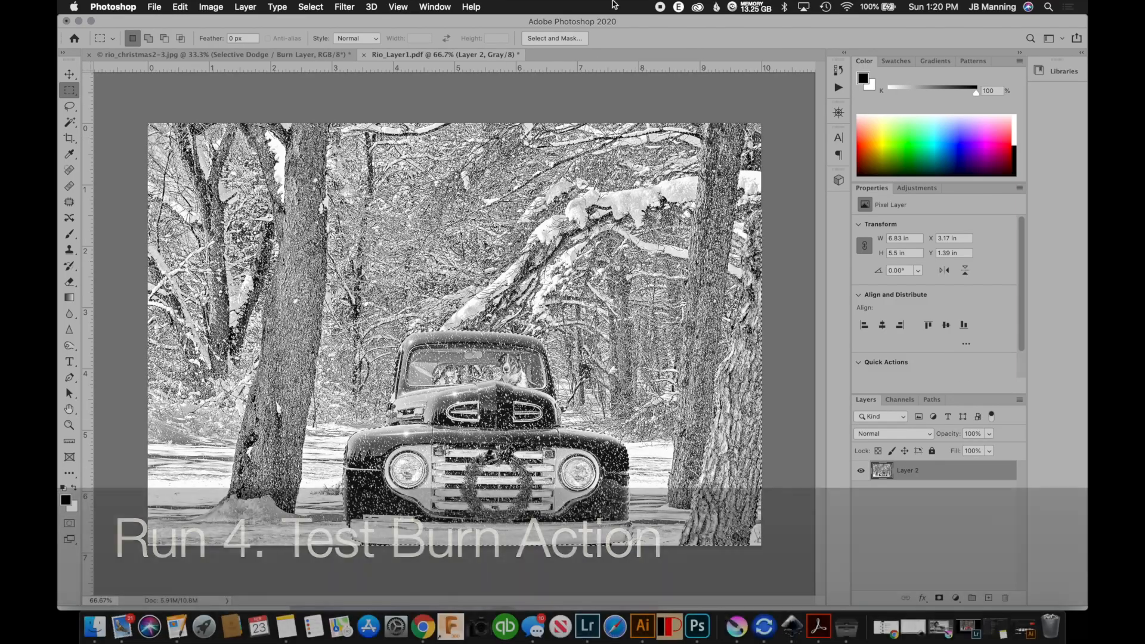
# Step: Run the "4. Test Burn" action from Glowforge Image Processor V1.4 on the selected truck and tree
pyautogui.click(838, 87)
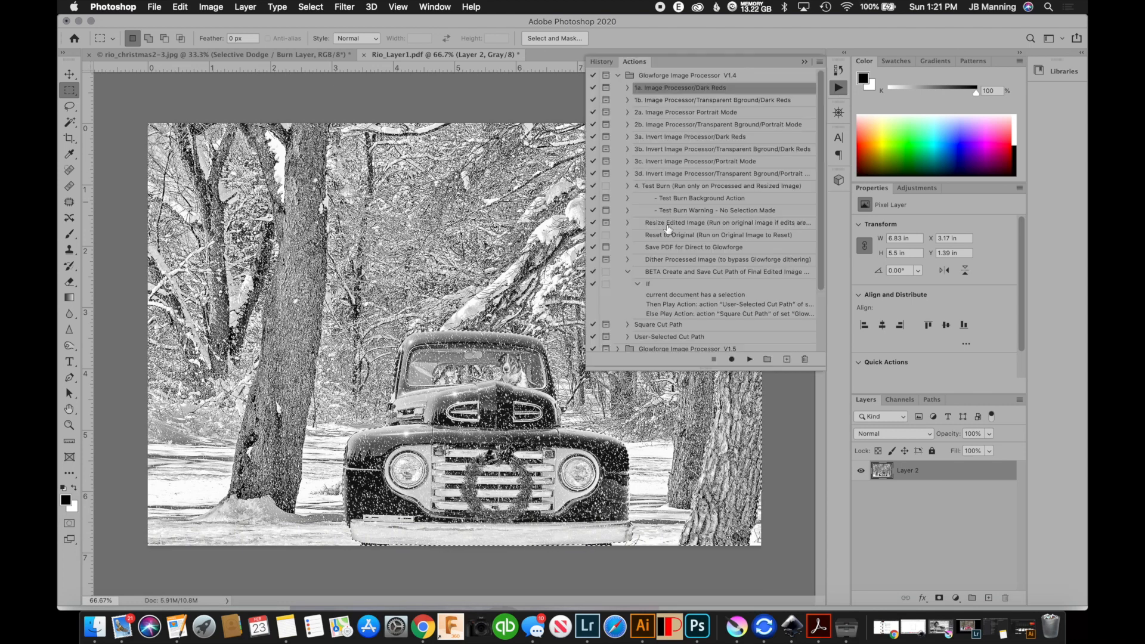
pyautogui.click(660, 186)
pyautogui.click(748, 360)
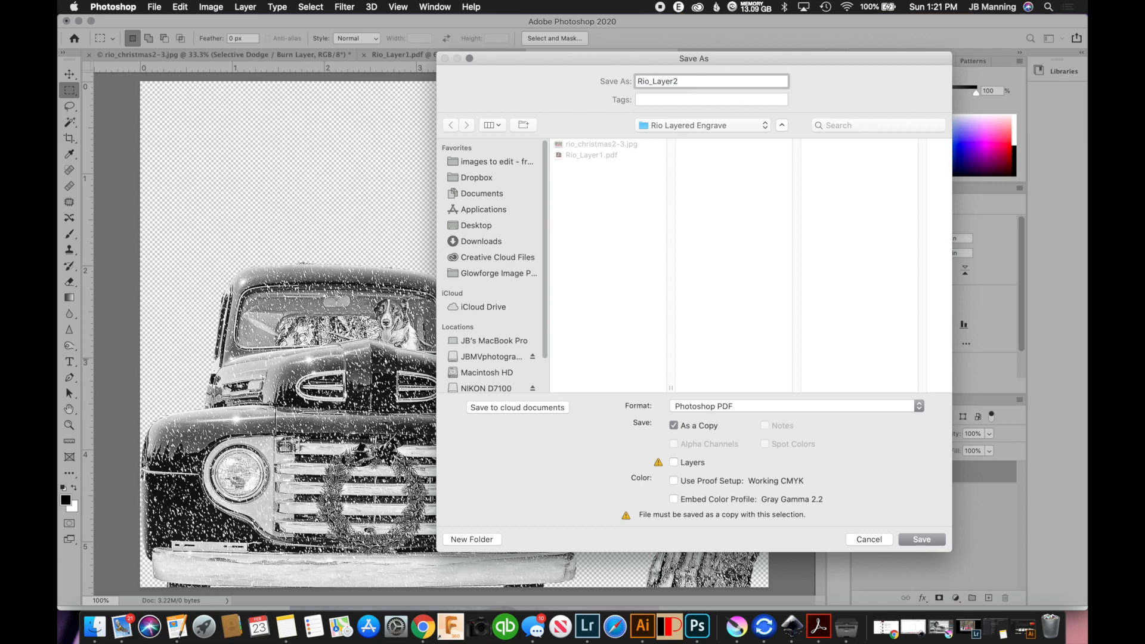
# Step: Save the cut-out truck and tree as the Photoshop PDF Rio_Layer2 with layers included
pyautogui.click(673, 462)
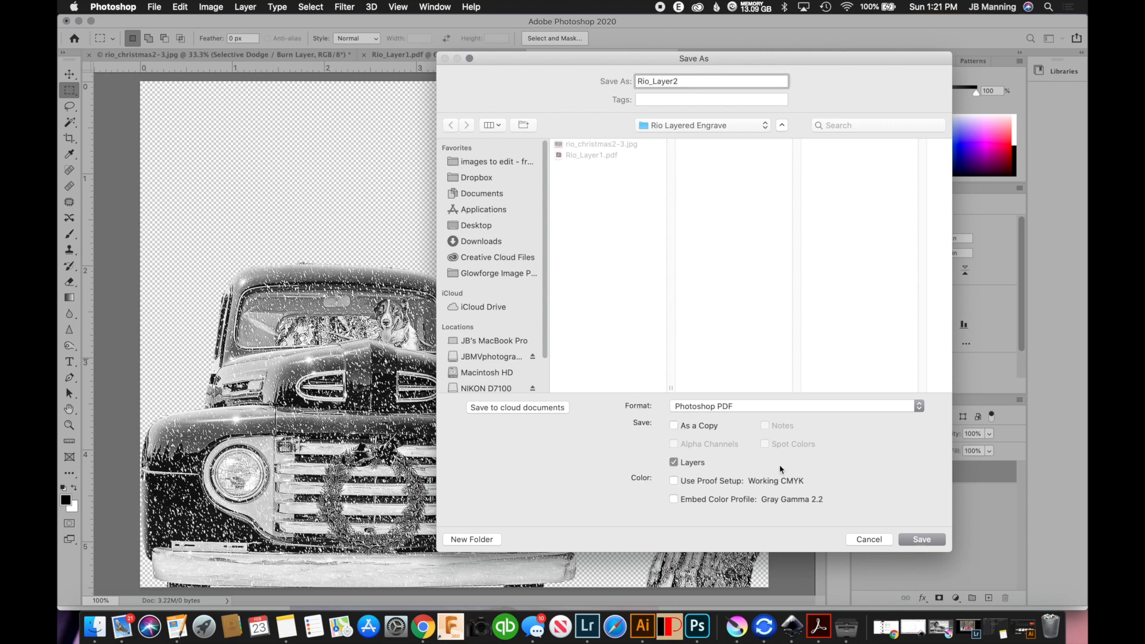
pyautogui.click(922, 539)
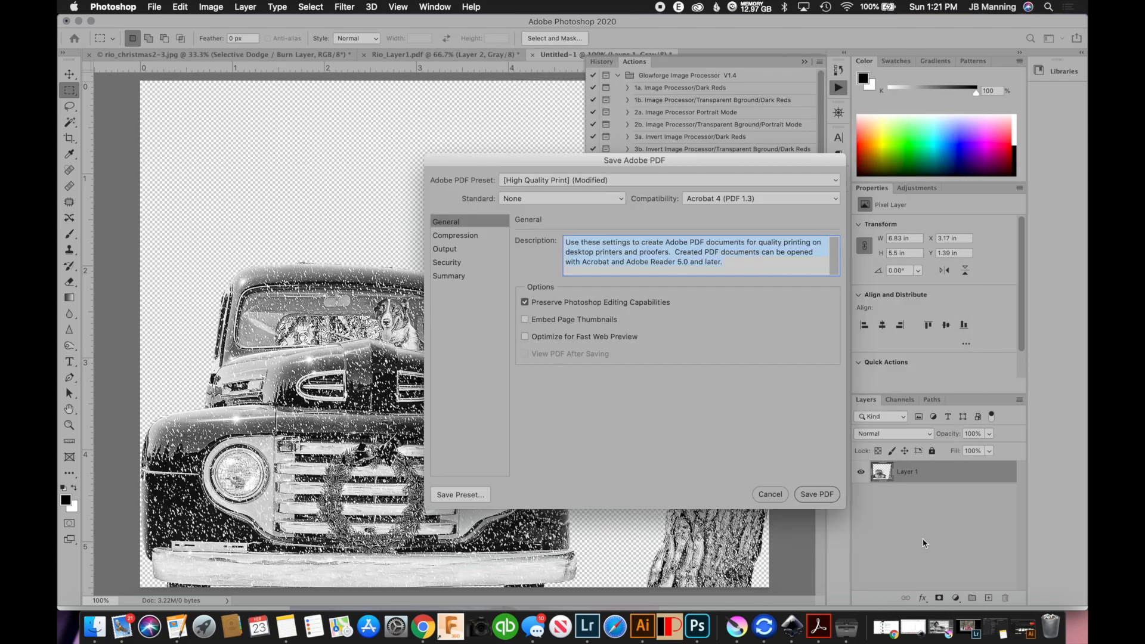
pyautogui.click(828, 494)
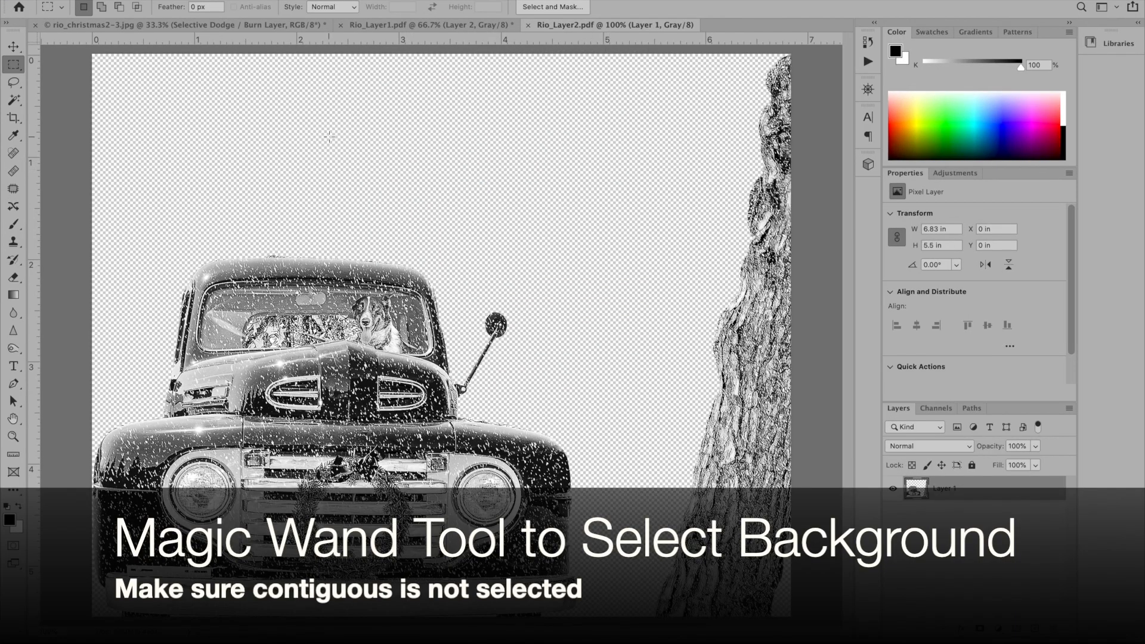
# Step: Select the transparent background with the non-contiguous Magic Wand and invert the selection to the truck and tree
pyautogui.click(13, 101)
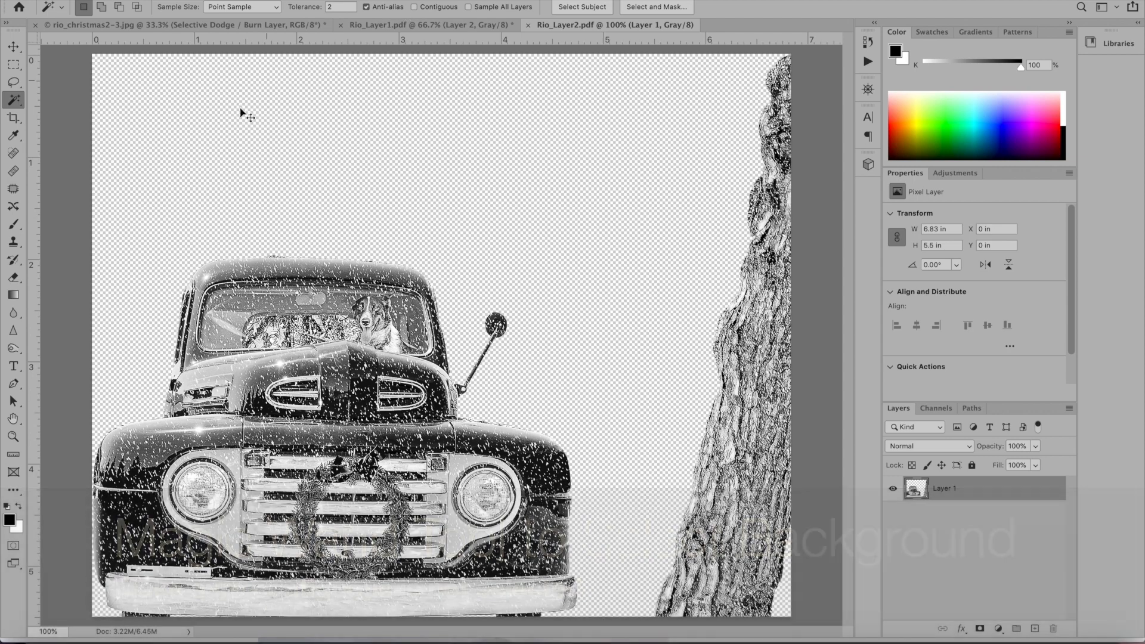
pyautogui.press('super+minus')
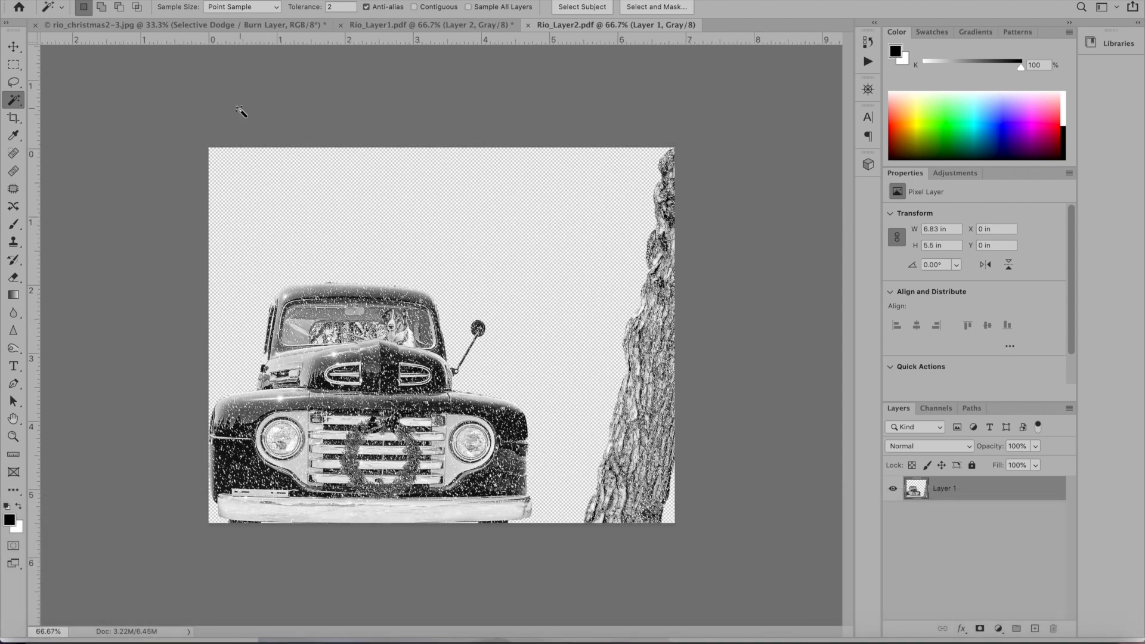
pyautogui.click(309, 184)
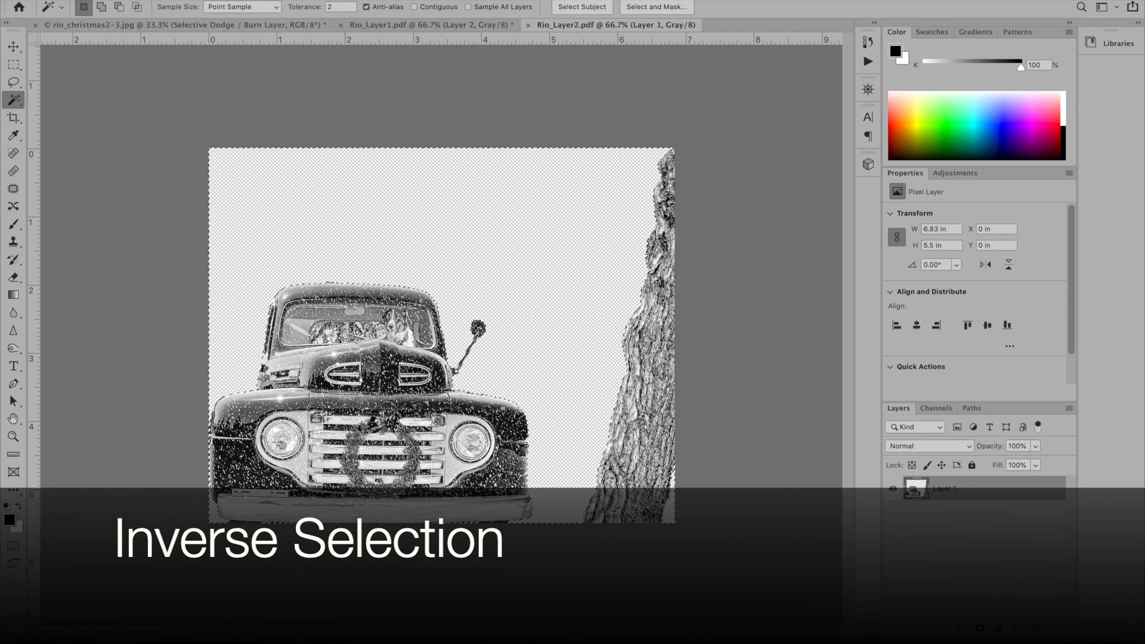
pyautogui.click(279, 1)
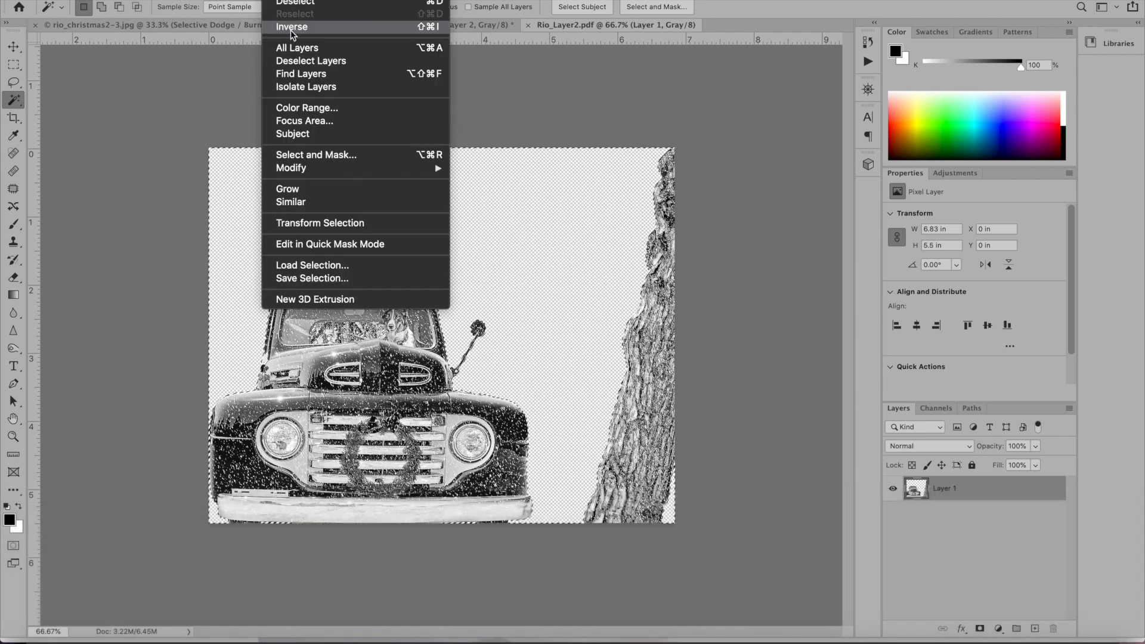
pyautogui.click(292, 28)
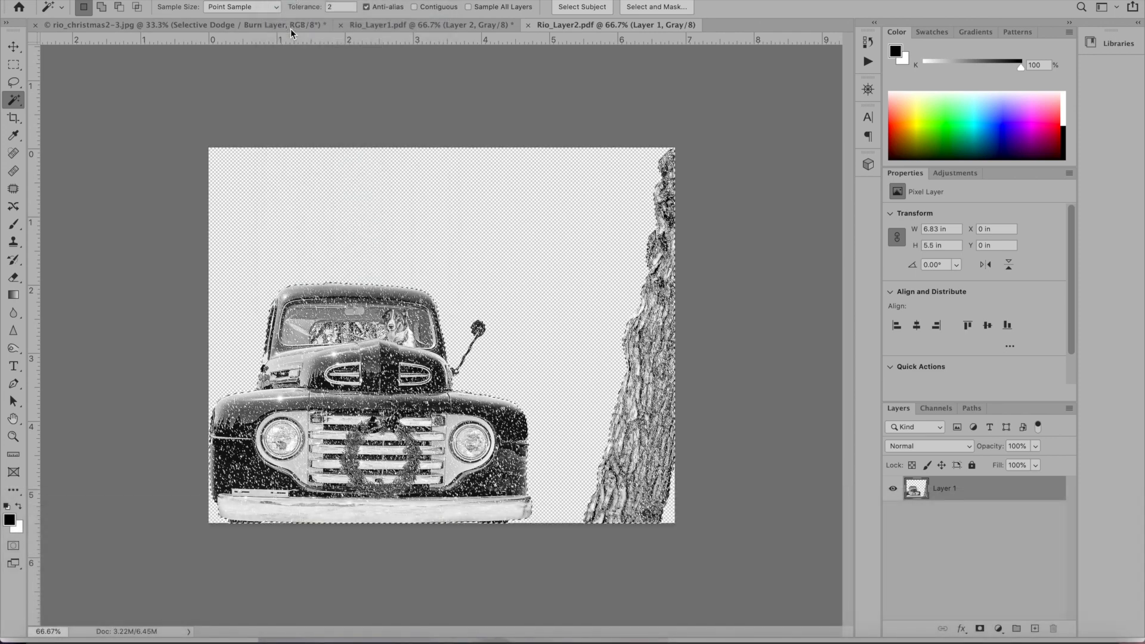
# Step: Make a work path from the selection with a tolerance of 1.0 pixels and copy it
pyautogui.click(968, 409)
pyautogui.click(1068, 408)
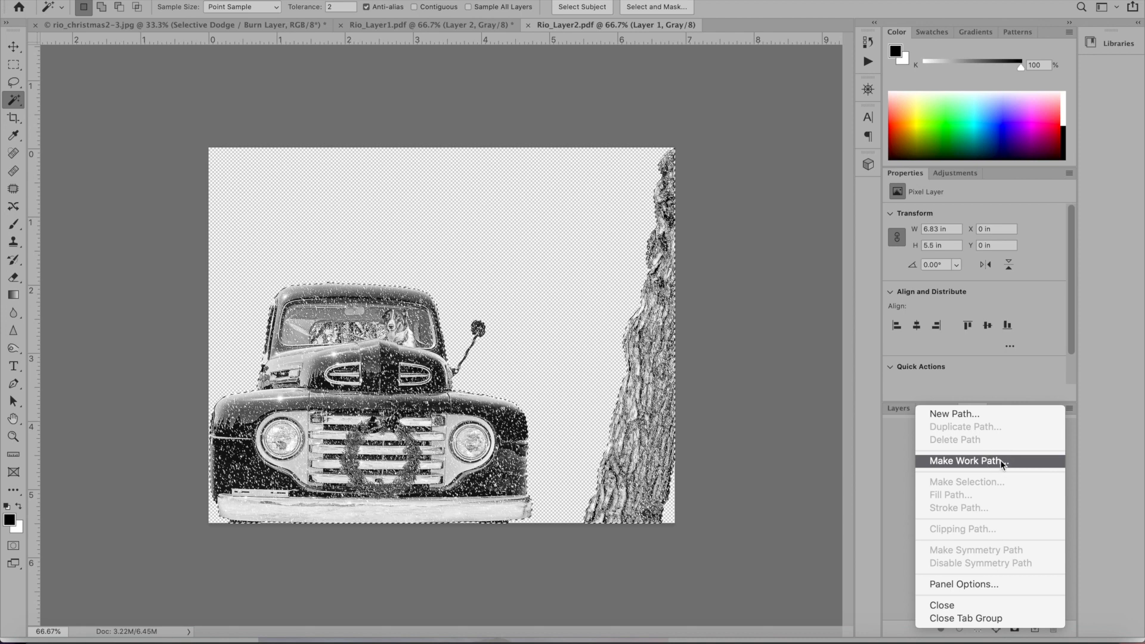
pyautogui.click(1000, 460)
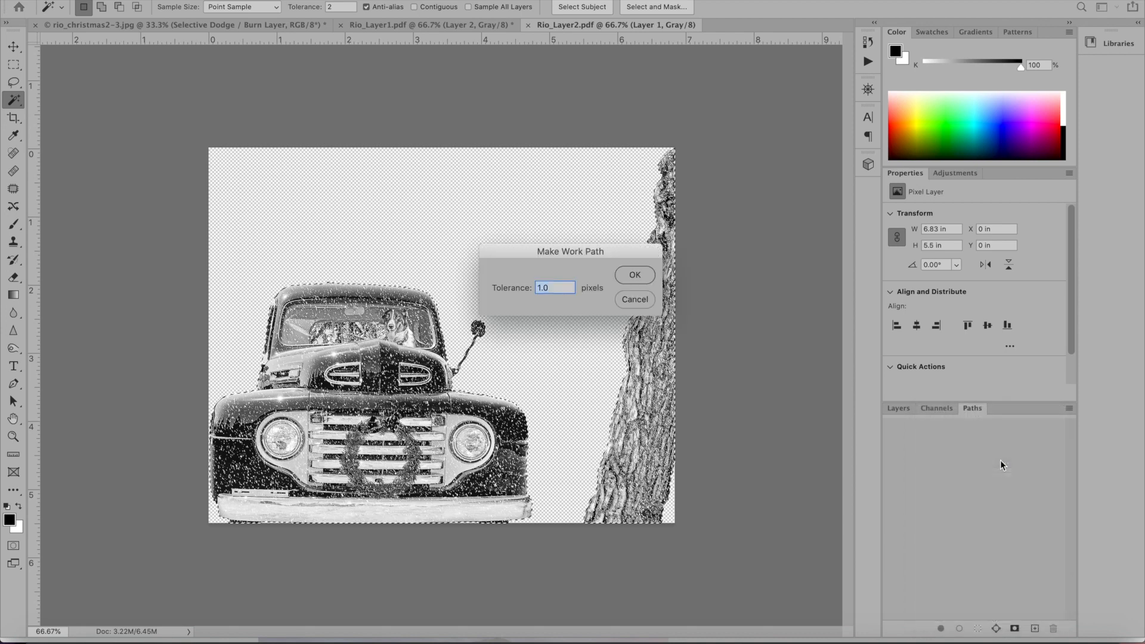
pyautogui.click(634, 275)
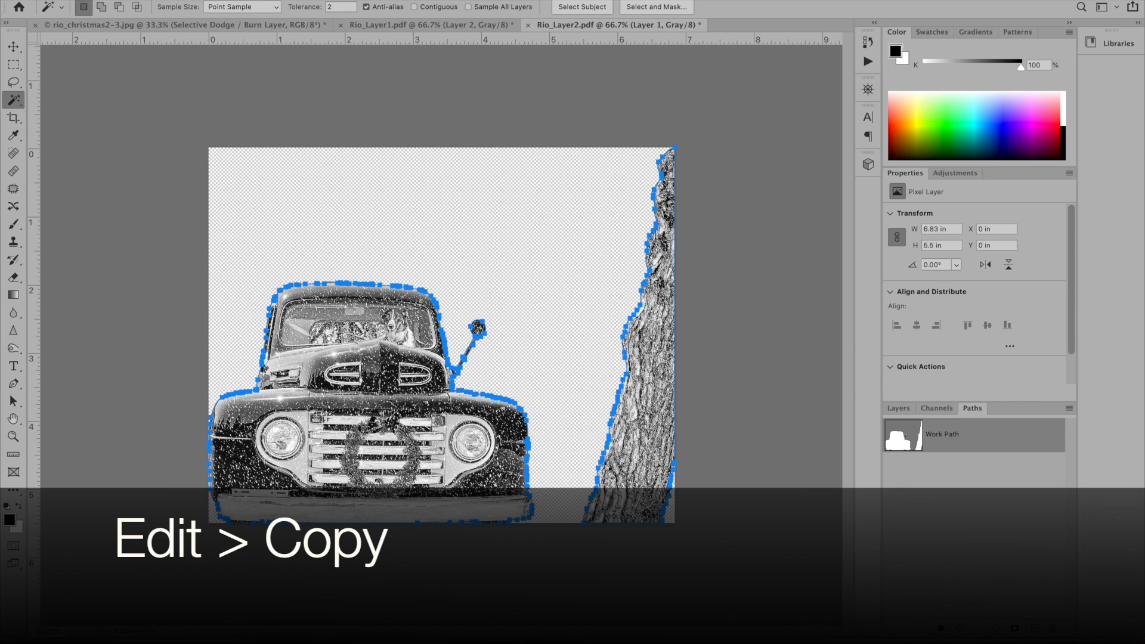
pyautogui.click(143, 2)
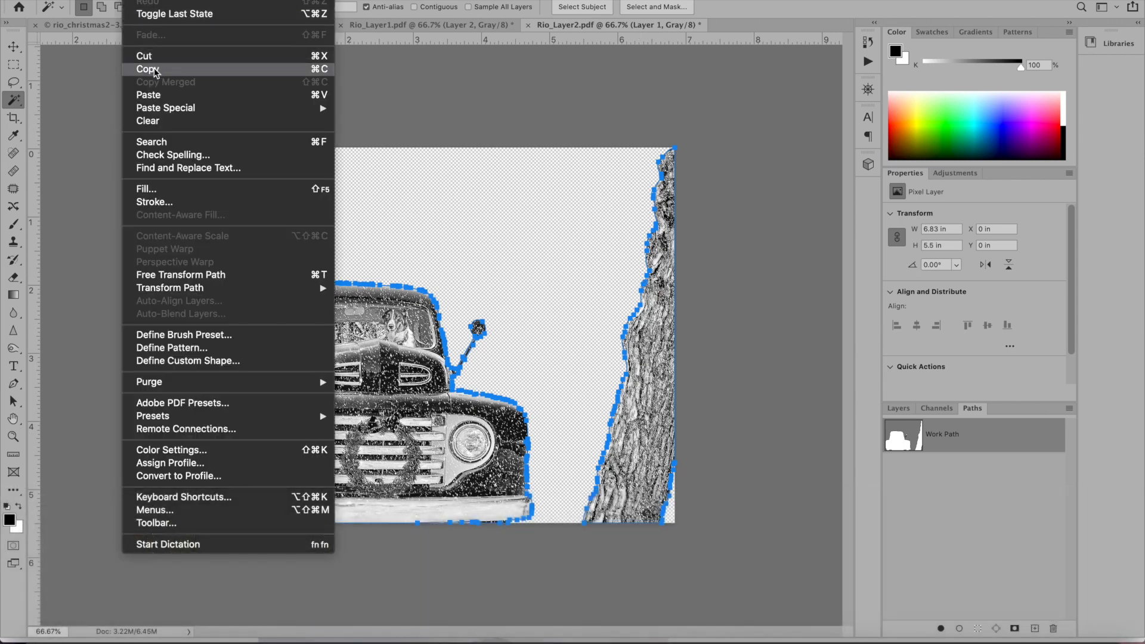
pyautogui.click(148, 69)
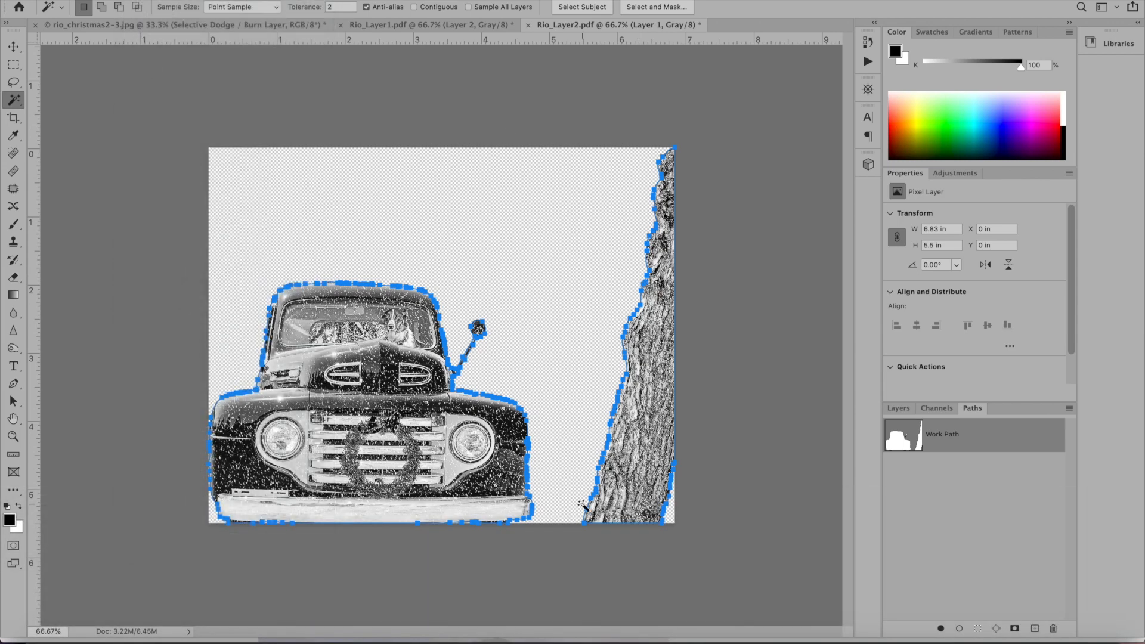
# Step: Switch to Adobe Illustrator and open Rio_Layer2.pdf from the Rio Layered Engrave folder
pyautogui.moveTo(649, 636)
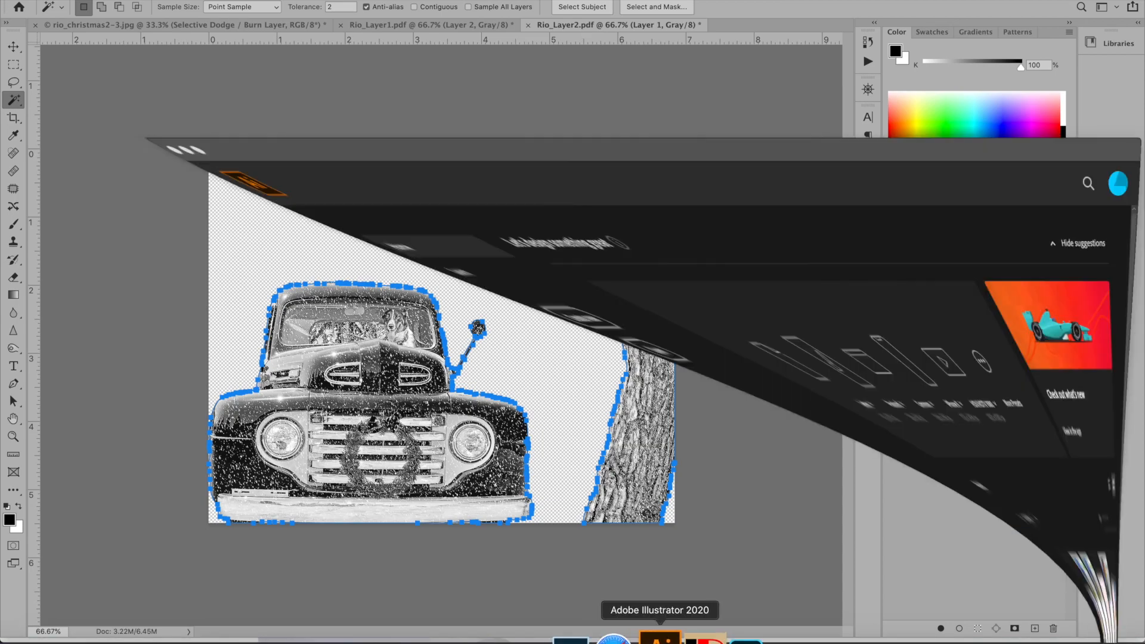
pyautogui.click(648, 637)
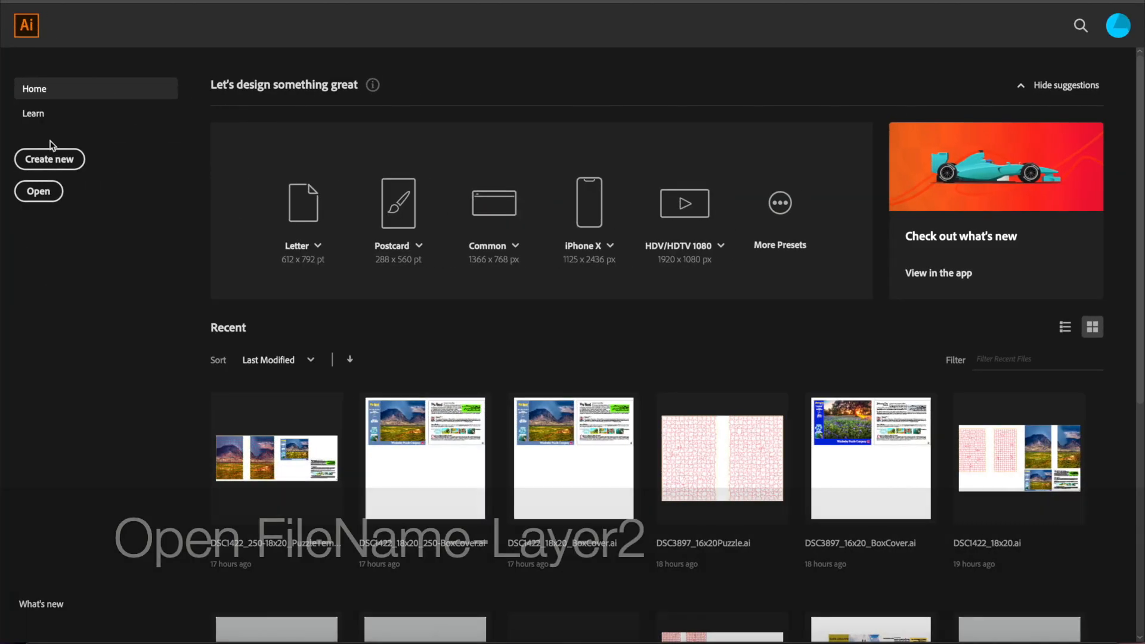
pyautogui.click(39, 191)
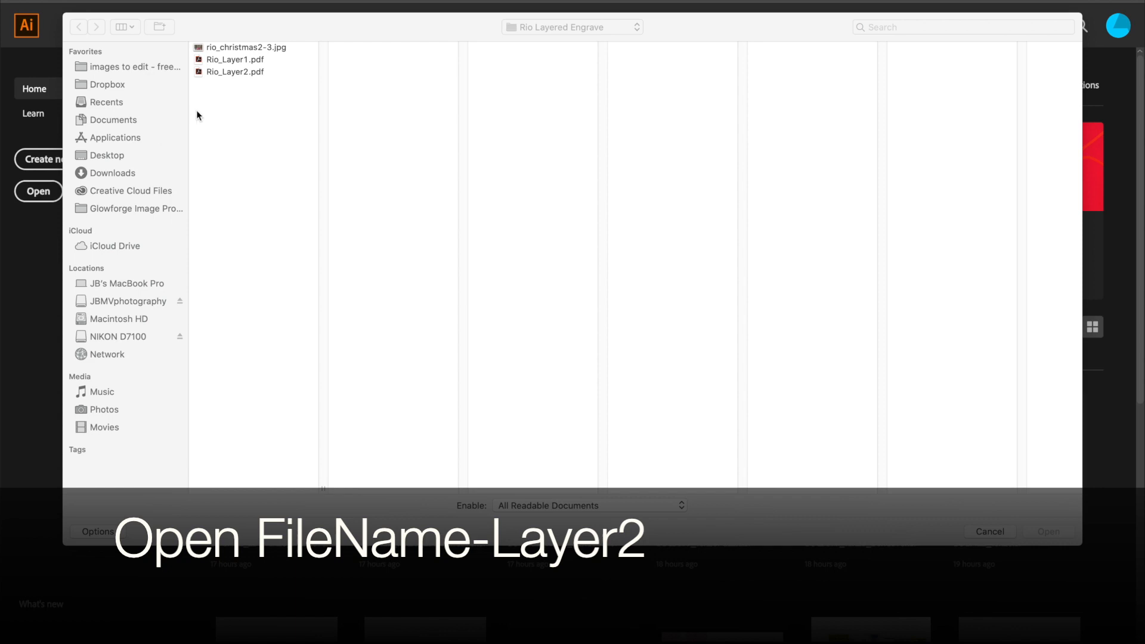
pyautogui.click(232, 72)
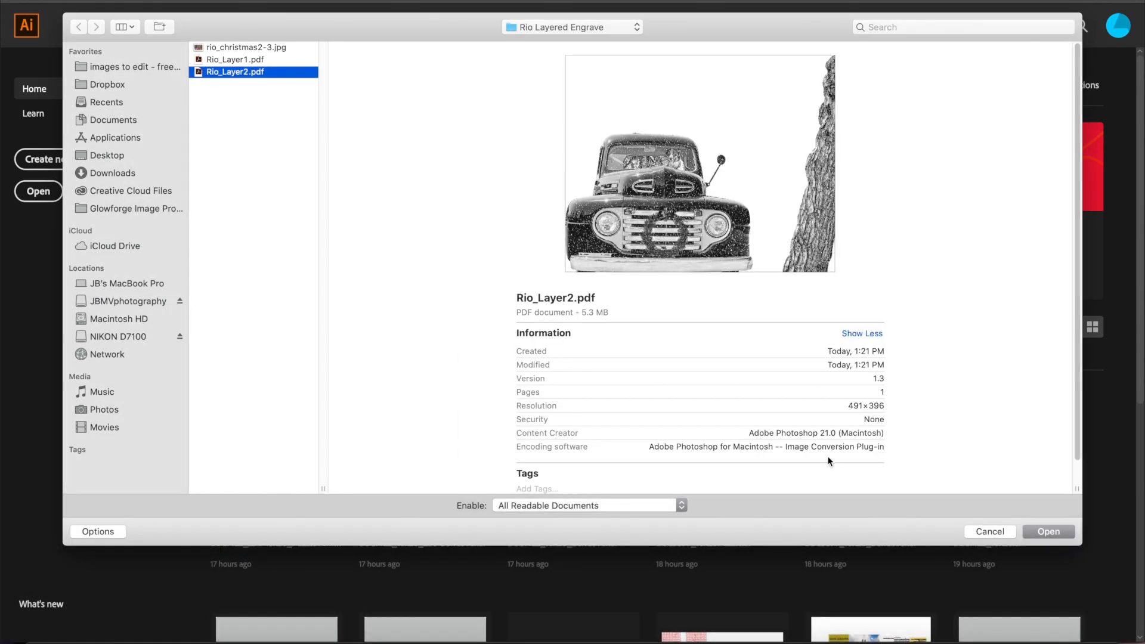
pyautogui.click(1036, 534)
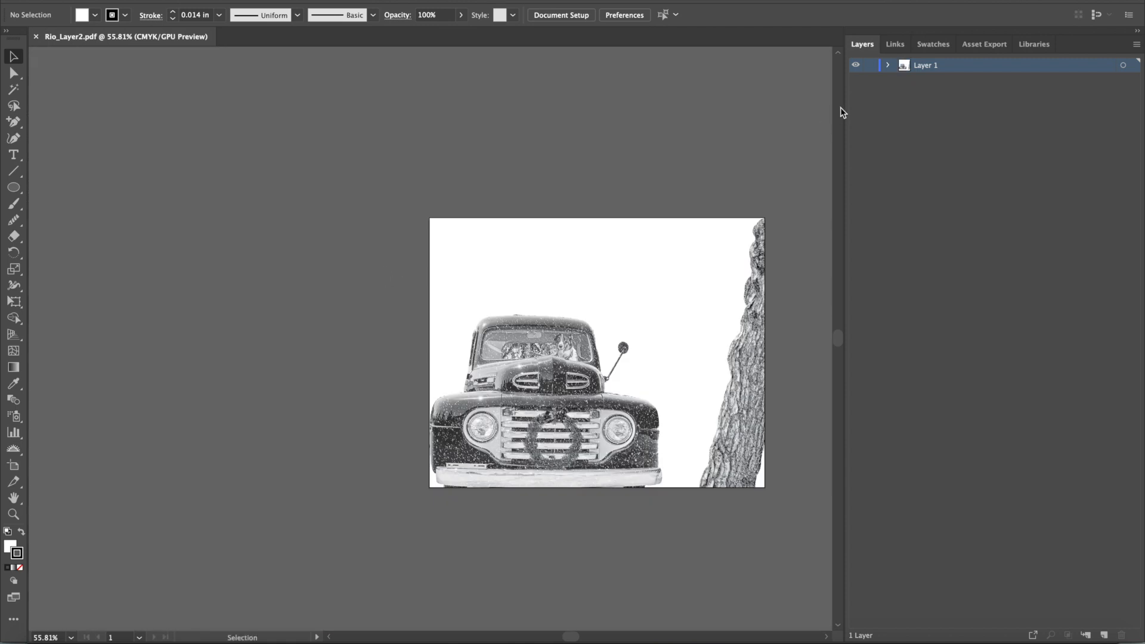
# Step: Delete the clipping path inside Layer 1's clip group, keeping the image
pyautogui.click(904, 79)
pyautogui.click(1123, 94)
pyautogui.press('Delete')
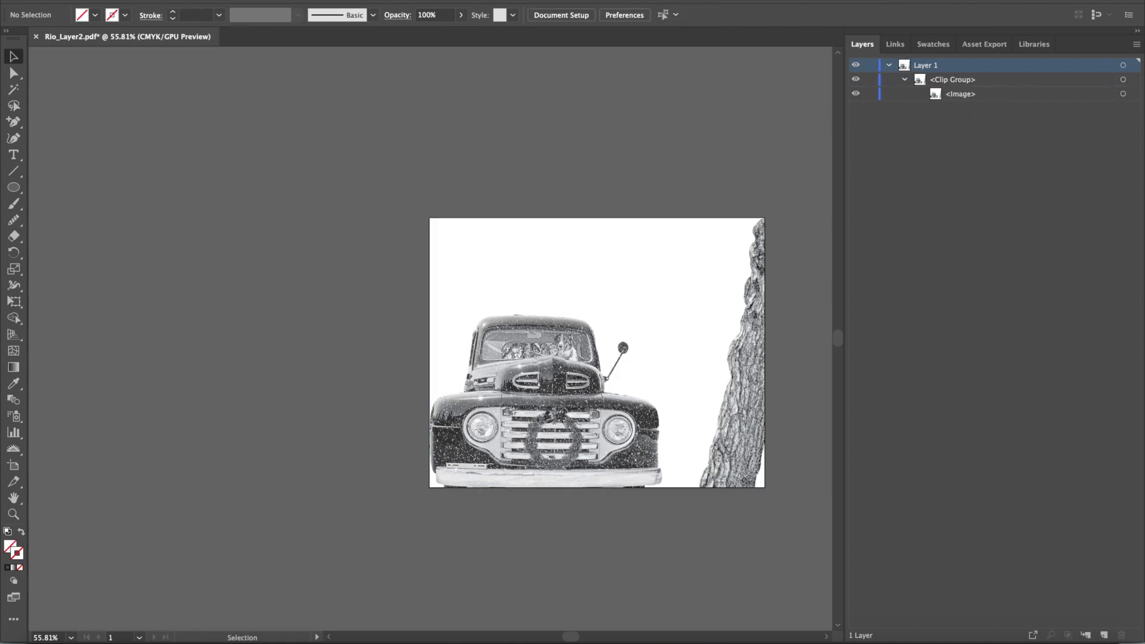
# Step: Add a new layer above Layer 1 and paste the copied work path into it as a compound path
pyautogui.click(131, 0)
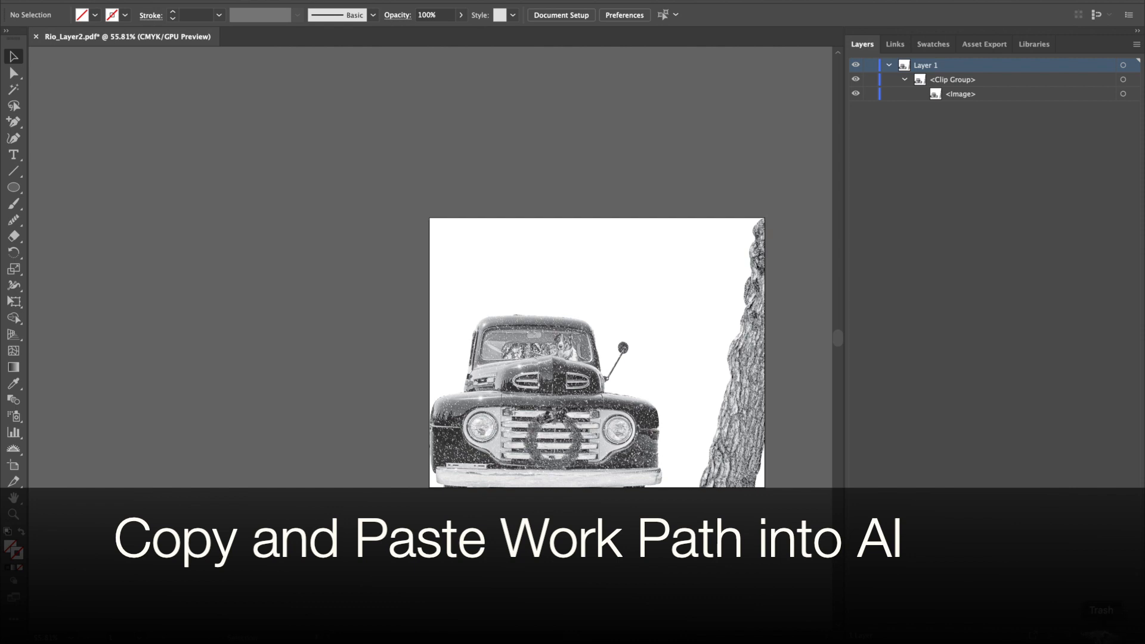
pyautogui.press('super+l')
pyautogui.press('super+v')
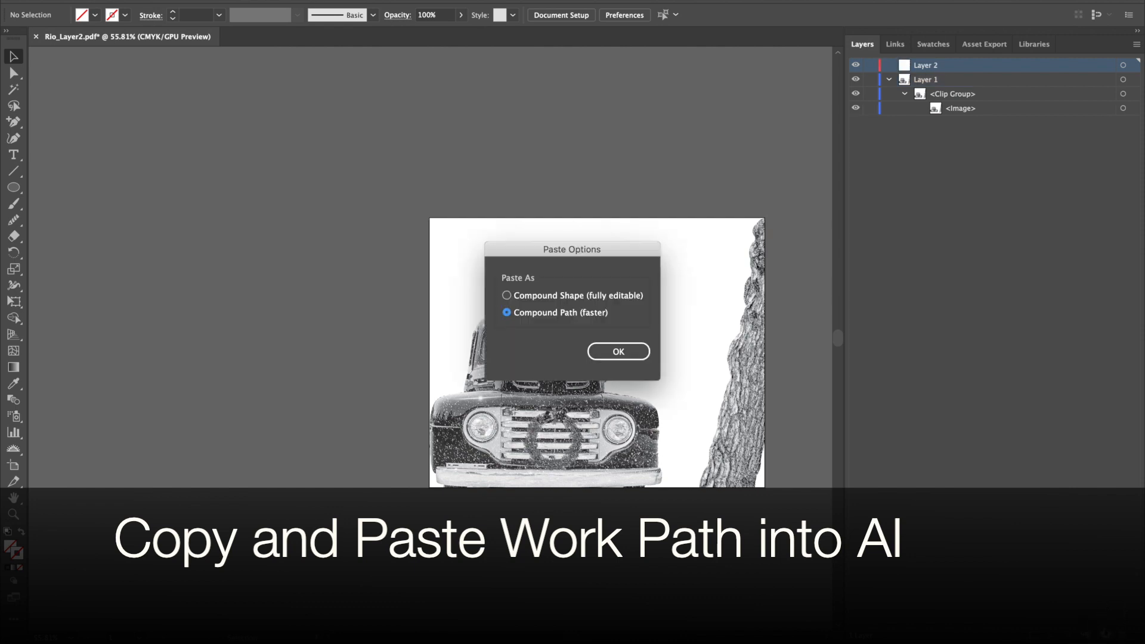
pyautogui.click(618, 352)
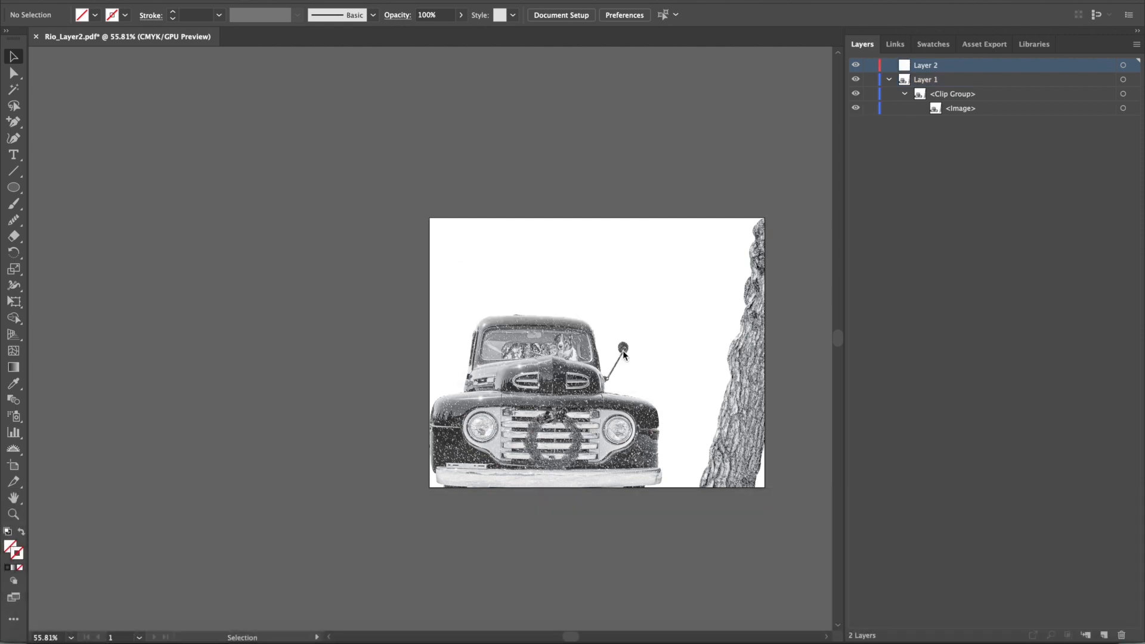
# Step: Align the pasted work path with the truck and tree image and give it a red 0.008 in stroke from the ULS_Swatches library
pyautogui.press('super+equal')
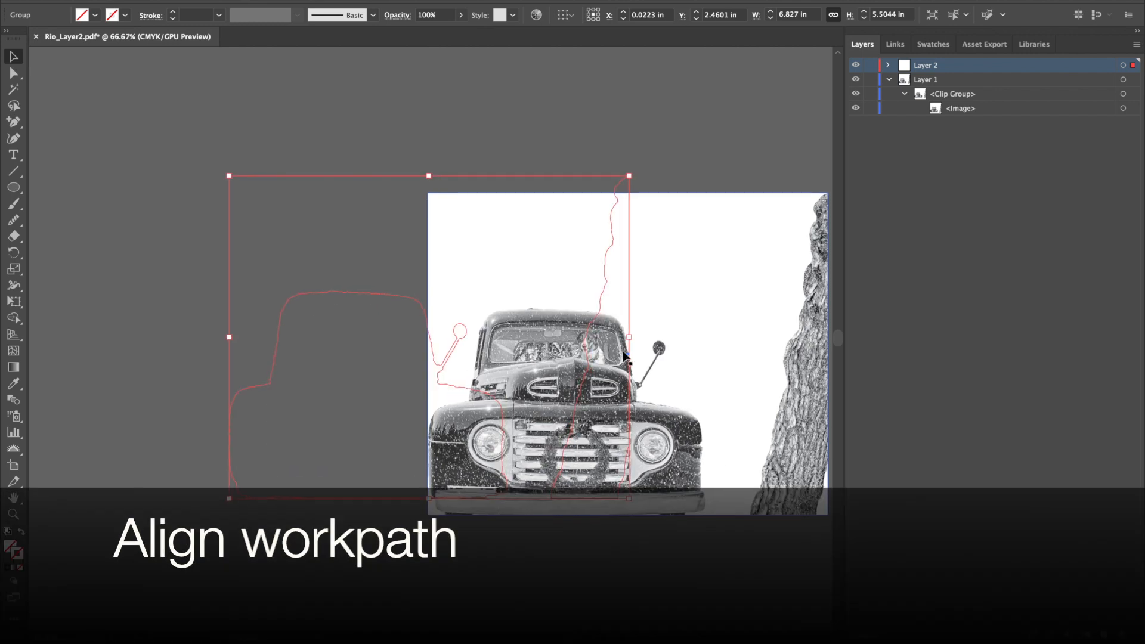
pyautogui.hscroll(5, 623, 353)
pyautogui.scroll(-2, 623, 352)
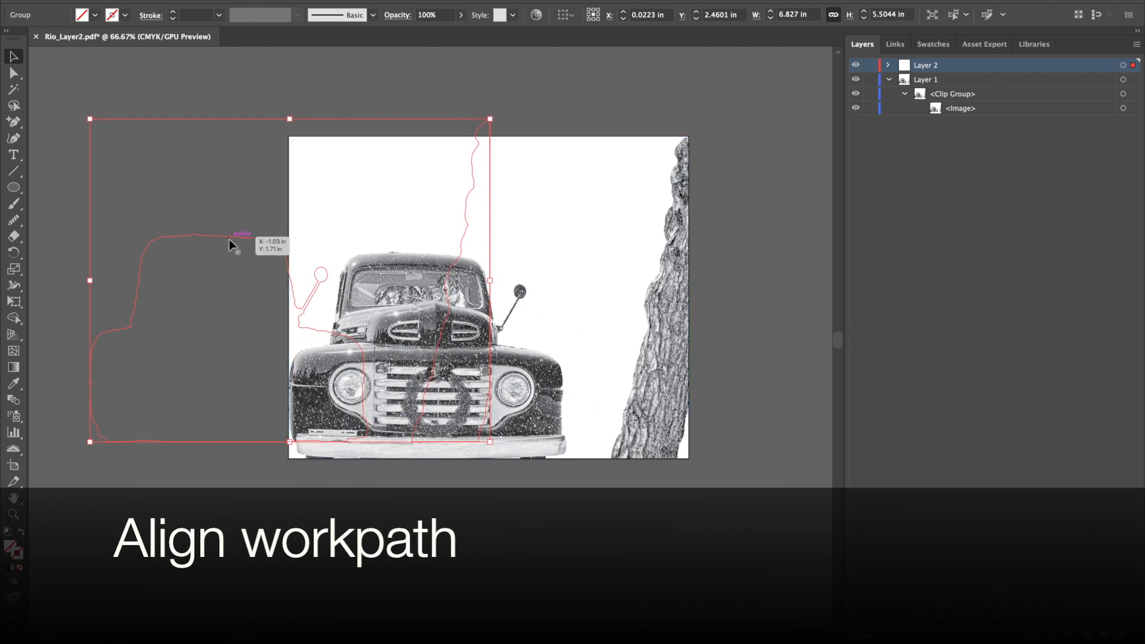
pyautogui.moveTo(229, 238); pyautogui.dragTo(428, 258)
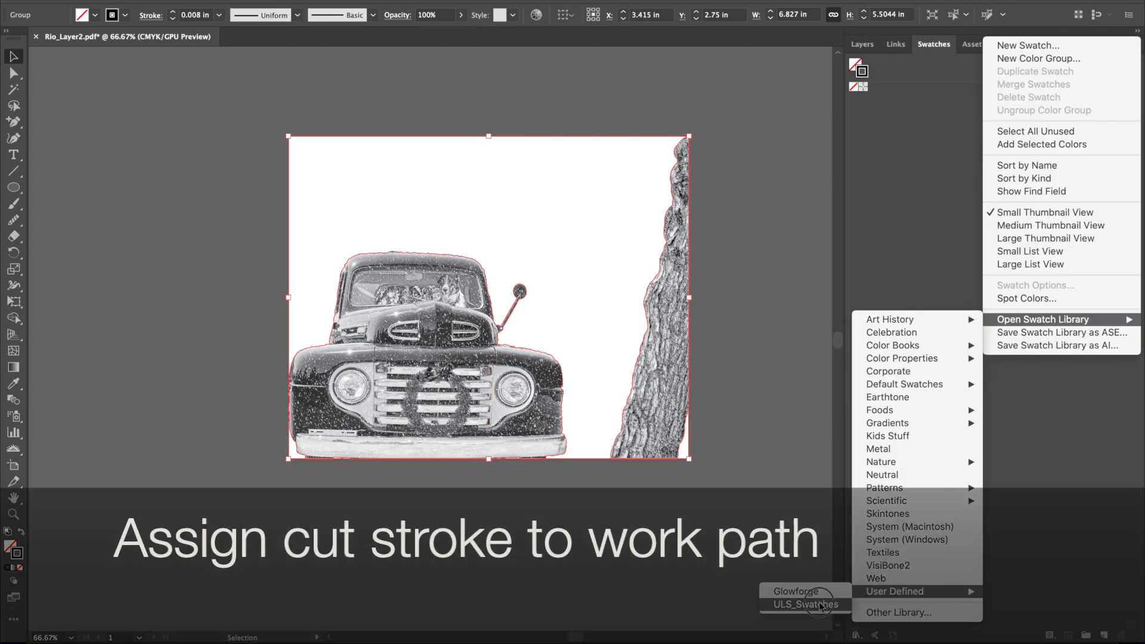
pyautogui.click(856, 602)
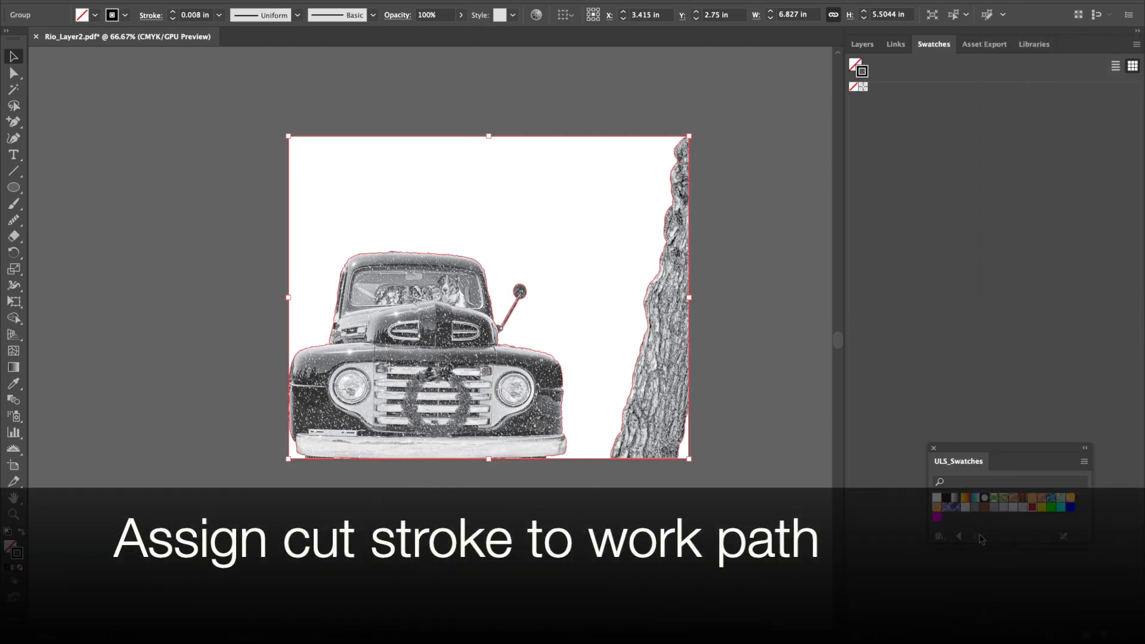
# Step: Save the document as Rio_Layer2.svg in SVG format in the Rio Layered Engrave folder
pyautogui.click(103, 0)
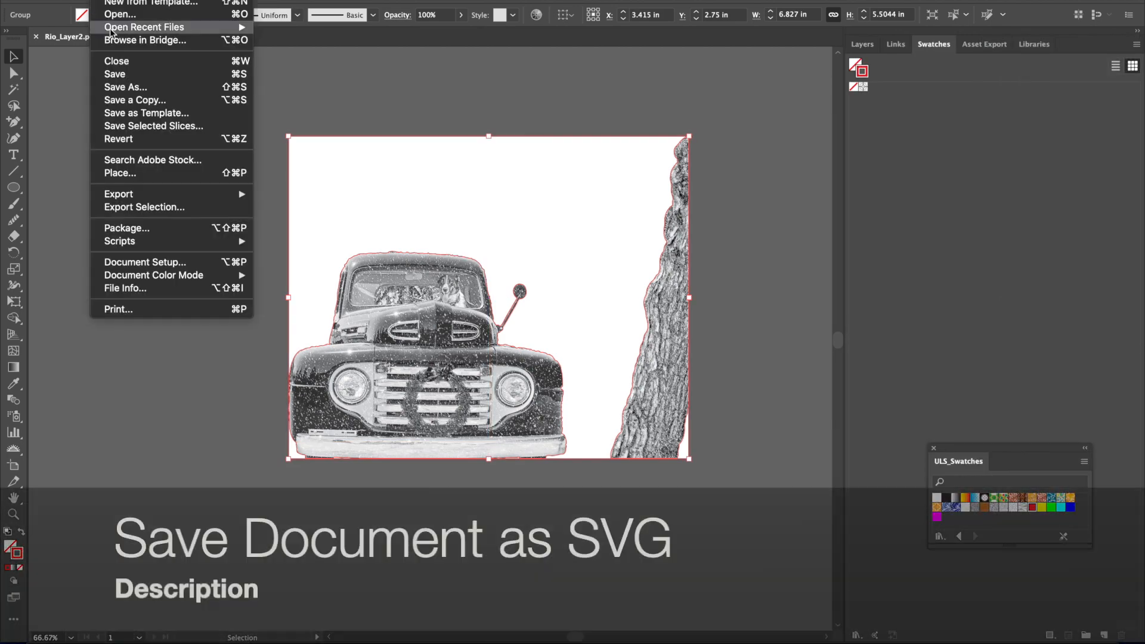
pyautogui.click(122, 87)
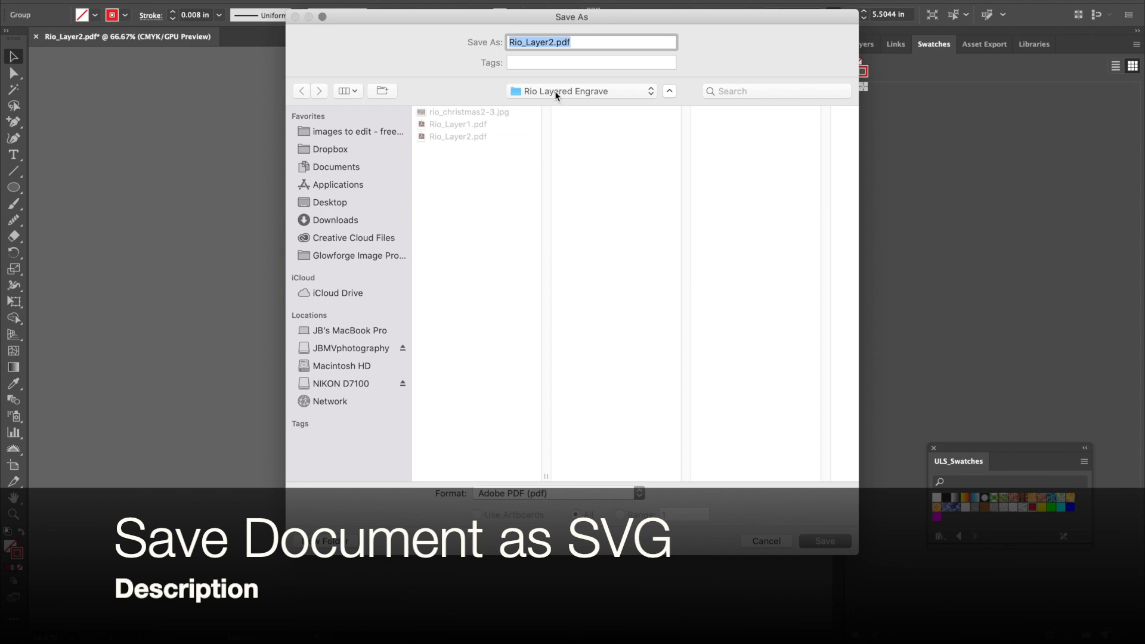
pyautogui.click(531, 495)
pyautogui.click(521, 519)
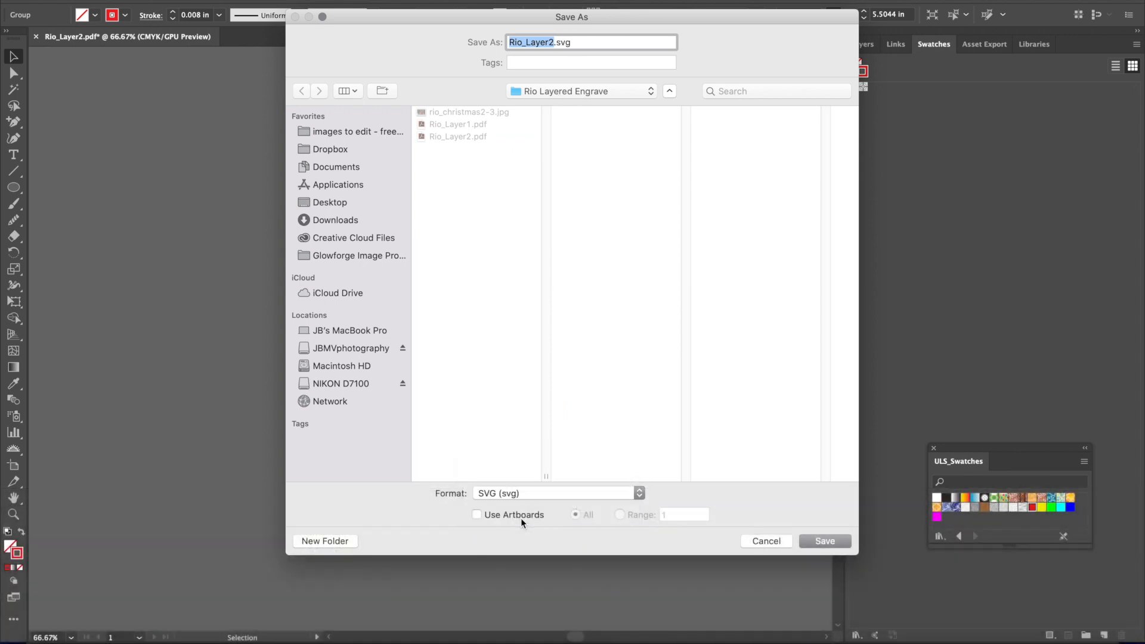
pyautogui.click(821, 541)
# Step: Export the SVG with fonts converted to outline, image embedded, CSS as Presentation Attributes, 4 decimal places and Responsive off
pyautogui.click(454, 356)
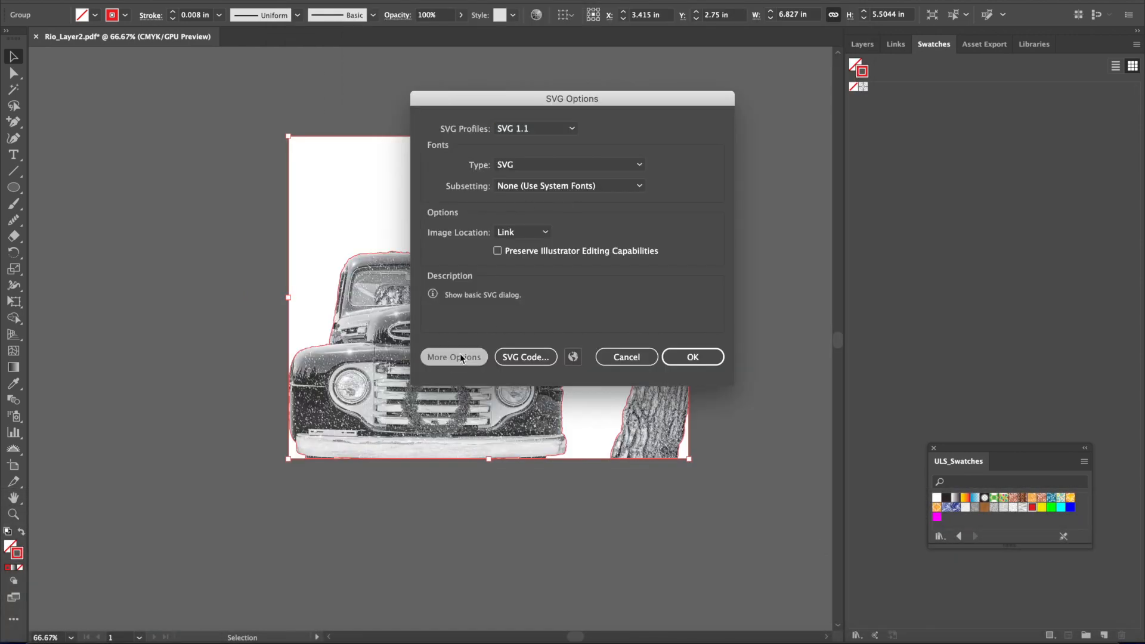
pyautogui.click(531, 165)
pyautogui.click(532, 189)
pyautogui.click(510, 232)
pyautogui.click(517, 247)
pyautogui.click(518, 297)
pyautogui.click(523, 311)
pyautogui.moveTo(514, 333); pyautogui.dragTo(459, 335)
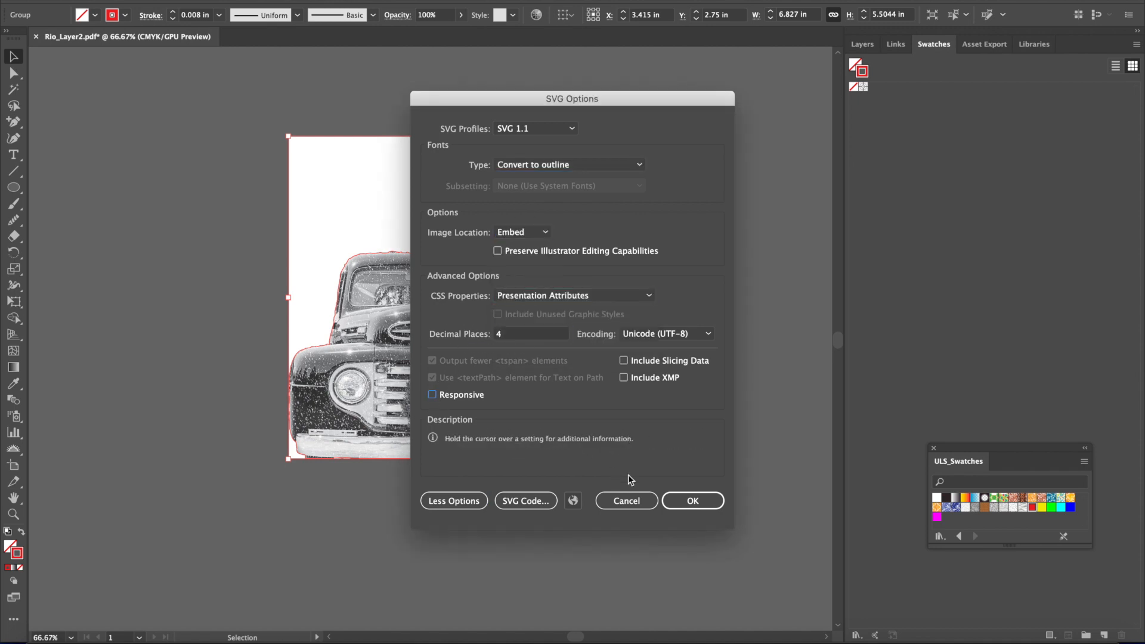
pyautogui.click(693, 500)
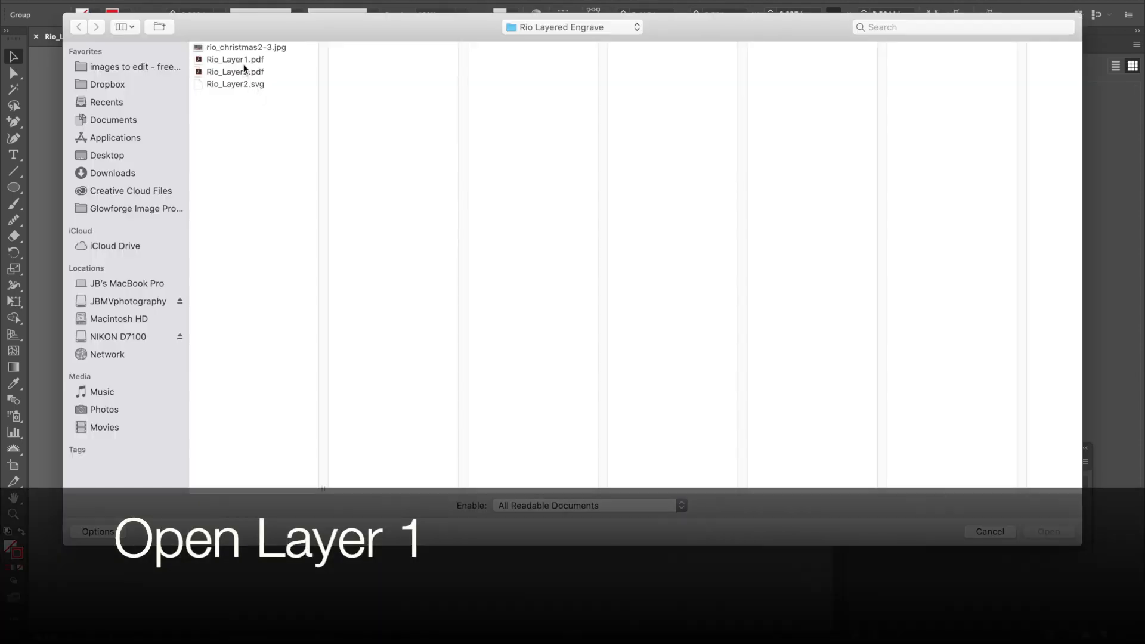
# Step: Open Rio_Layer1.pdf from the Rio Layered Engrave folder
pyautogui.click(232, 60)
pyautogui.click(1040, 533)
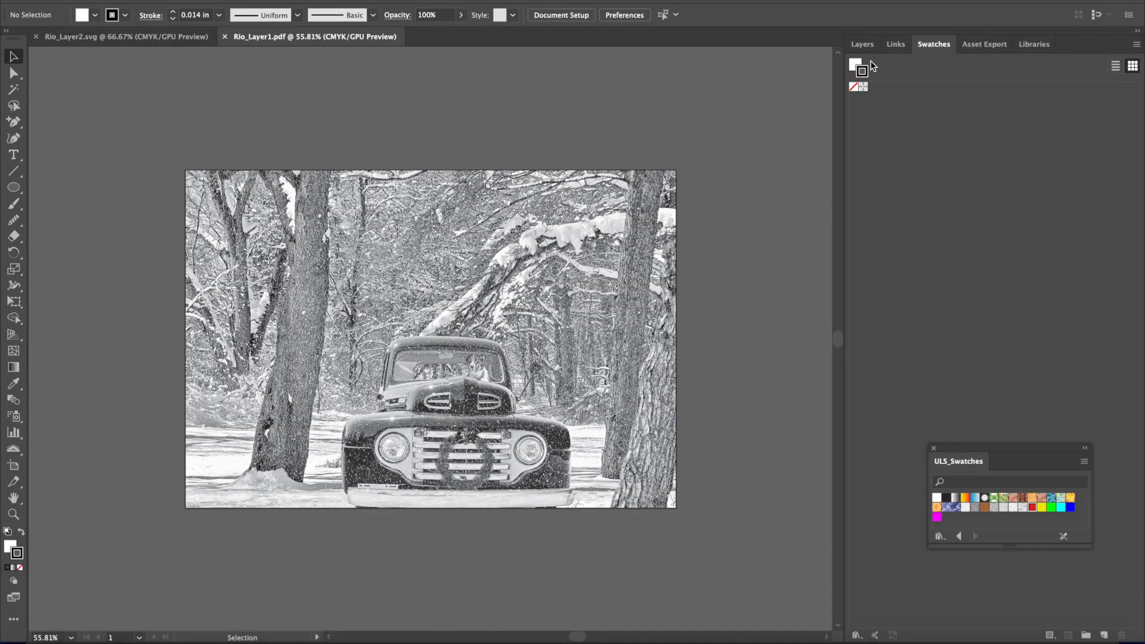
# Step: Release the clipping mask in Layer 1's clip group and give the freed path a red 0.008 in stroke
pyautogui.click(862, 46)
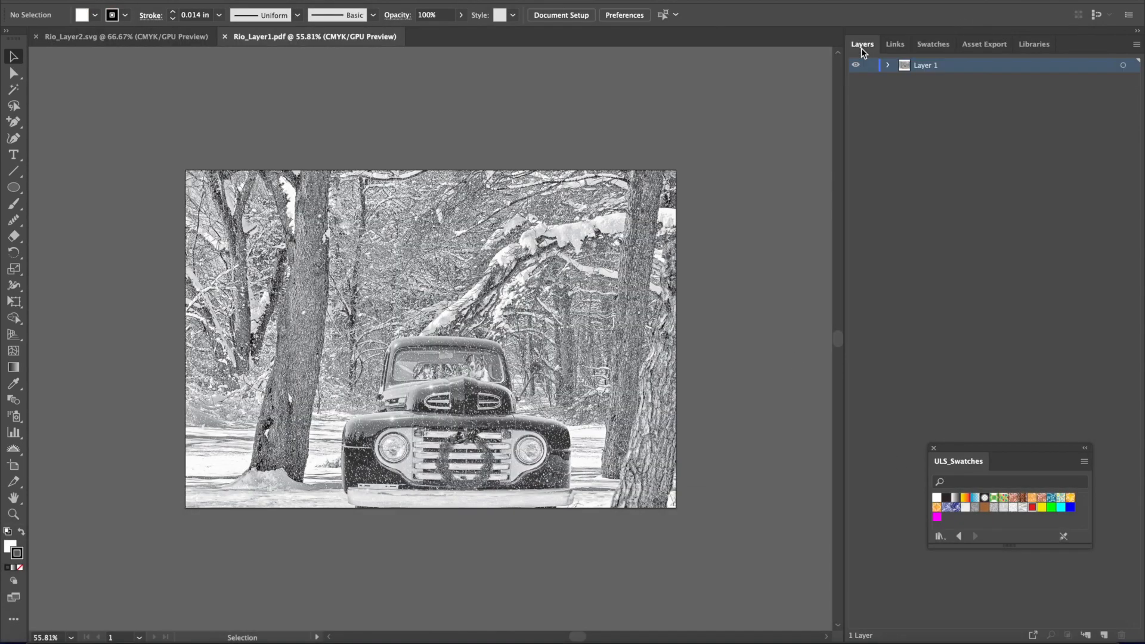
pyautogui.click(904, 80)
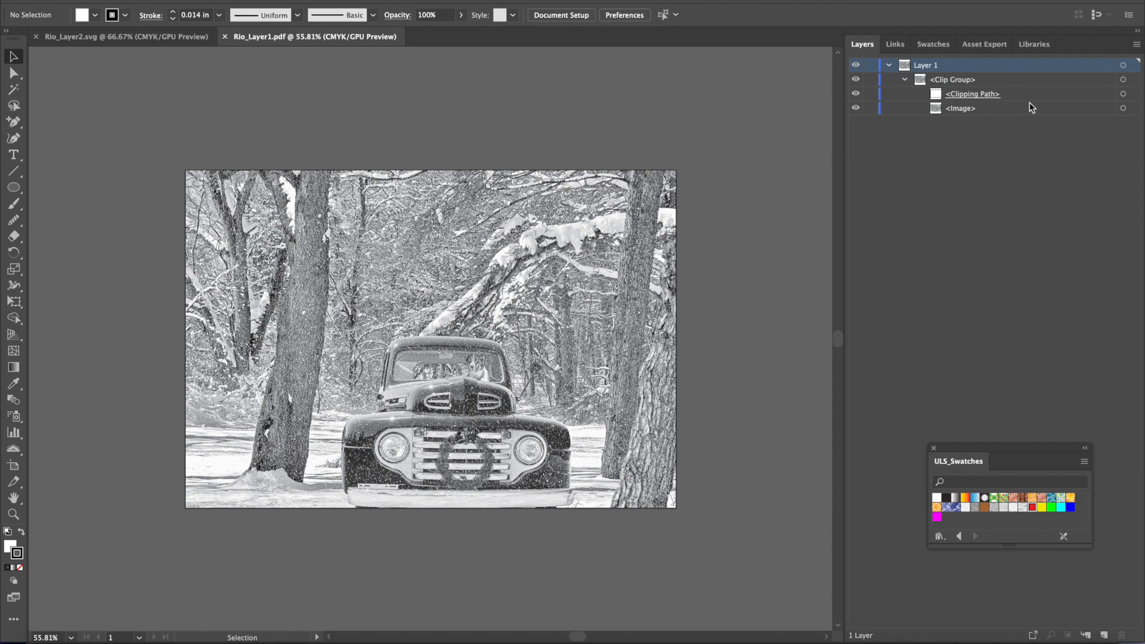
pyautogui.click(1123, 94)
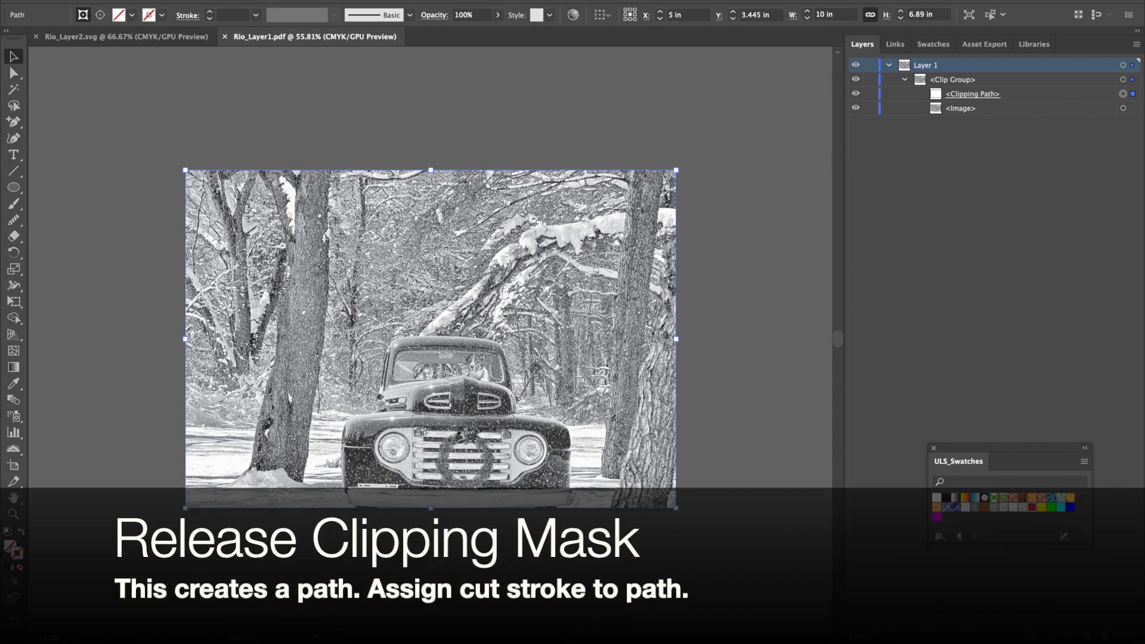
pyautogui.click(173, 0)
pyautogui.moveTo(263, 399)
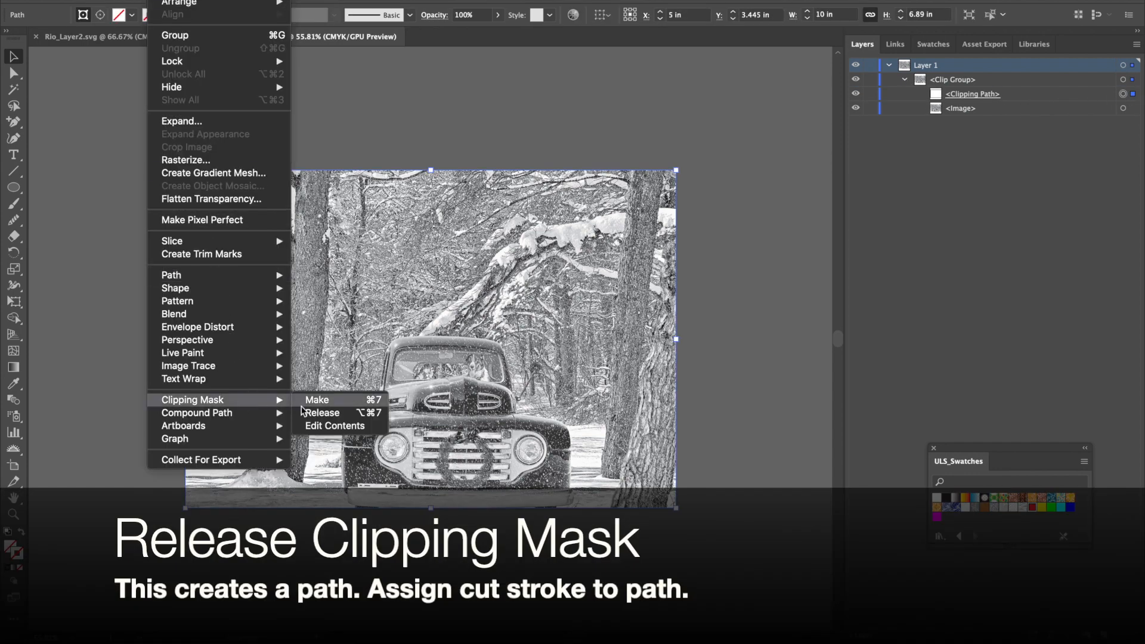
pyautogui.click(310, 413)
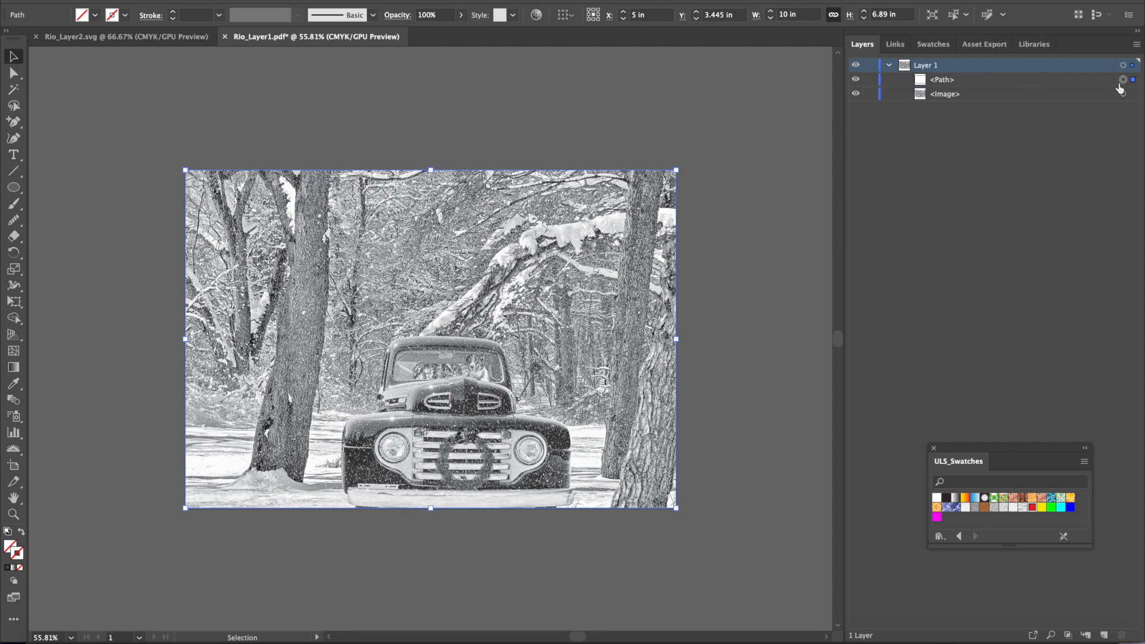
pyautogui.click(219, 19)
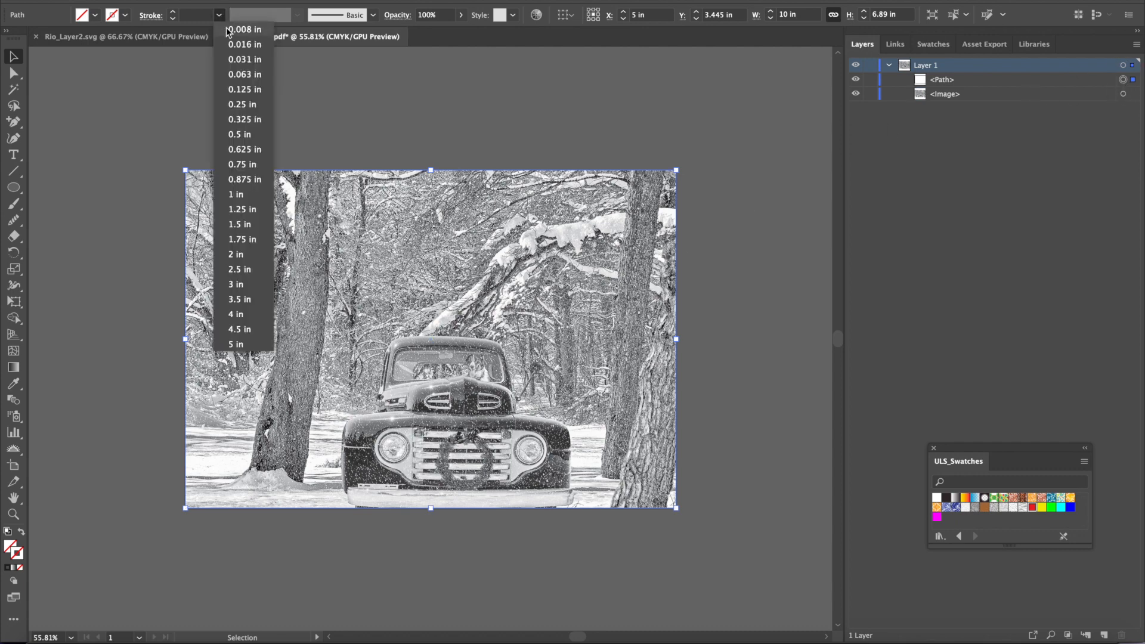
pyautogui.click(229, 34)
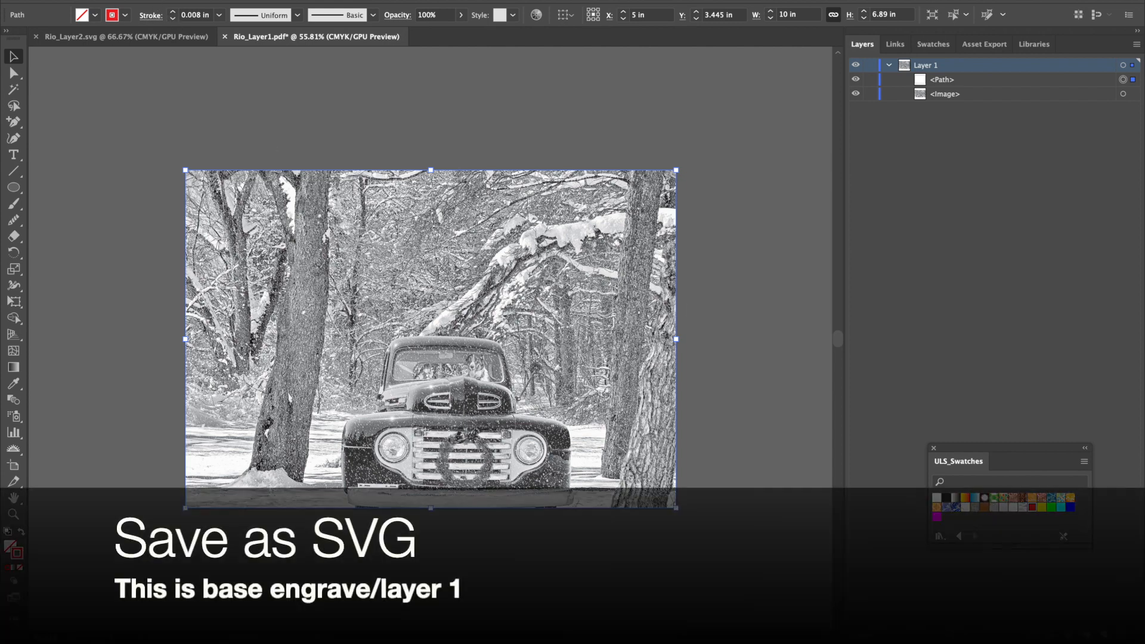
# Step: Save the base layer document as Rio_Layer1.svg in SVG format, accepting the existing SVG options
pyautogui.click(107, 1)
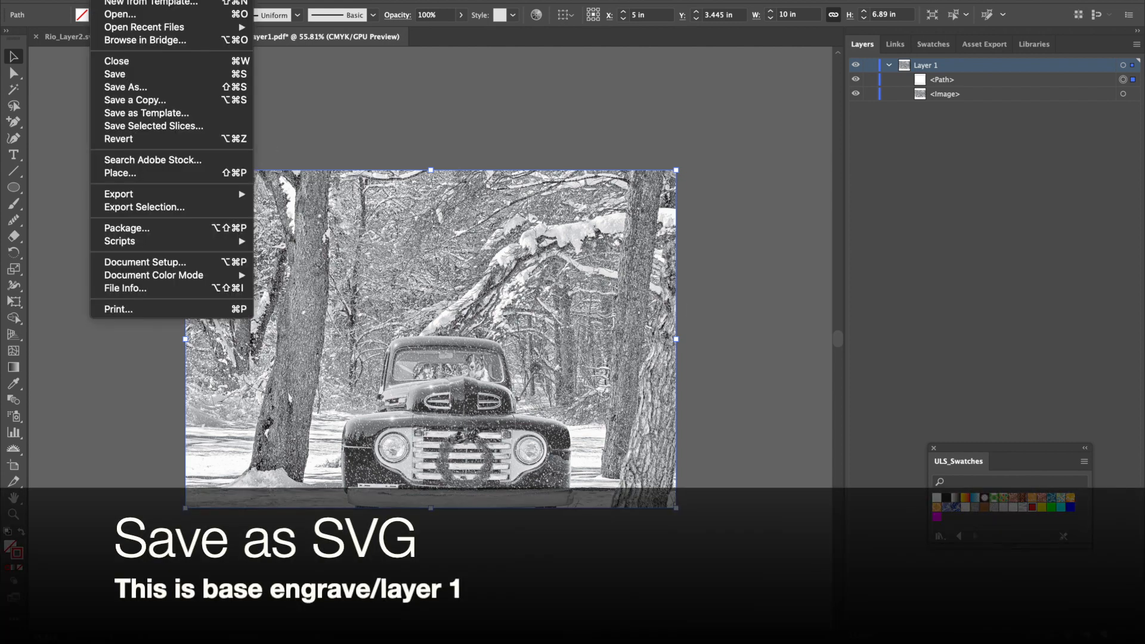
pyautogui.click(134, 88)
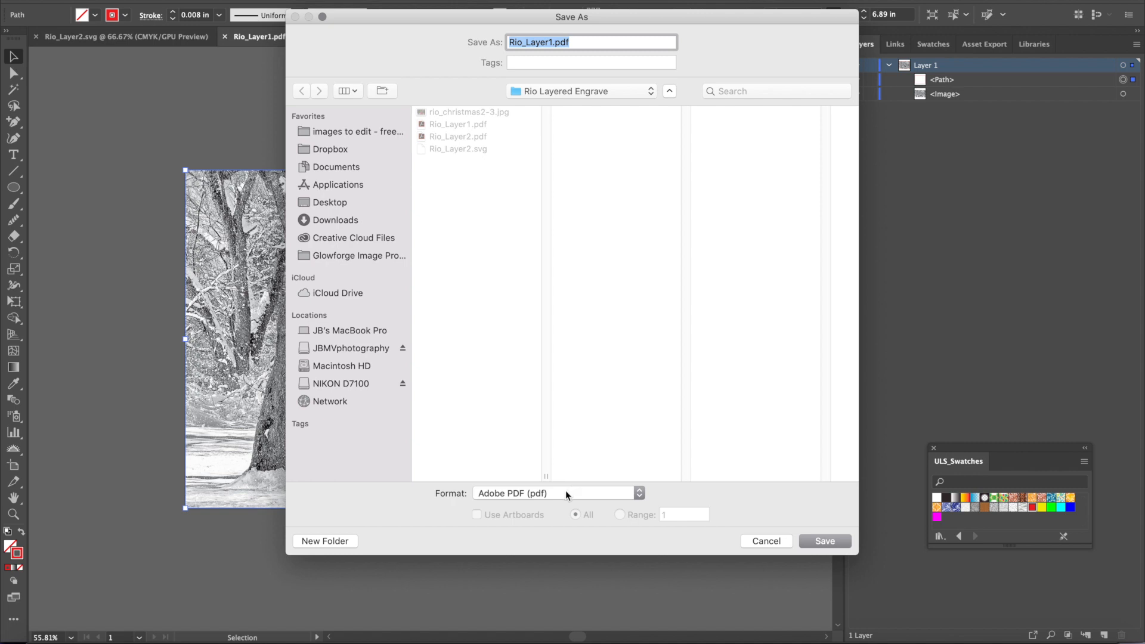
pyautogui.click(567, 494)
pyautogui.click(553, 517)
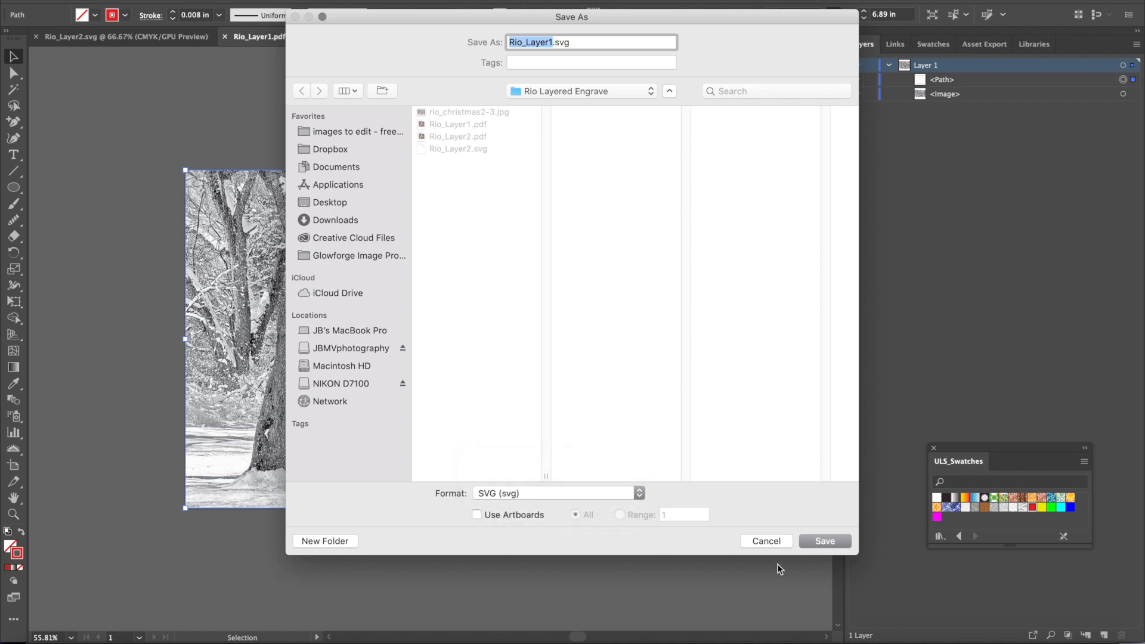
pyautogui.click(824, 540)
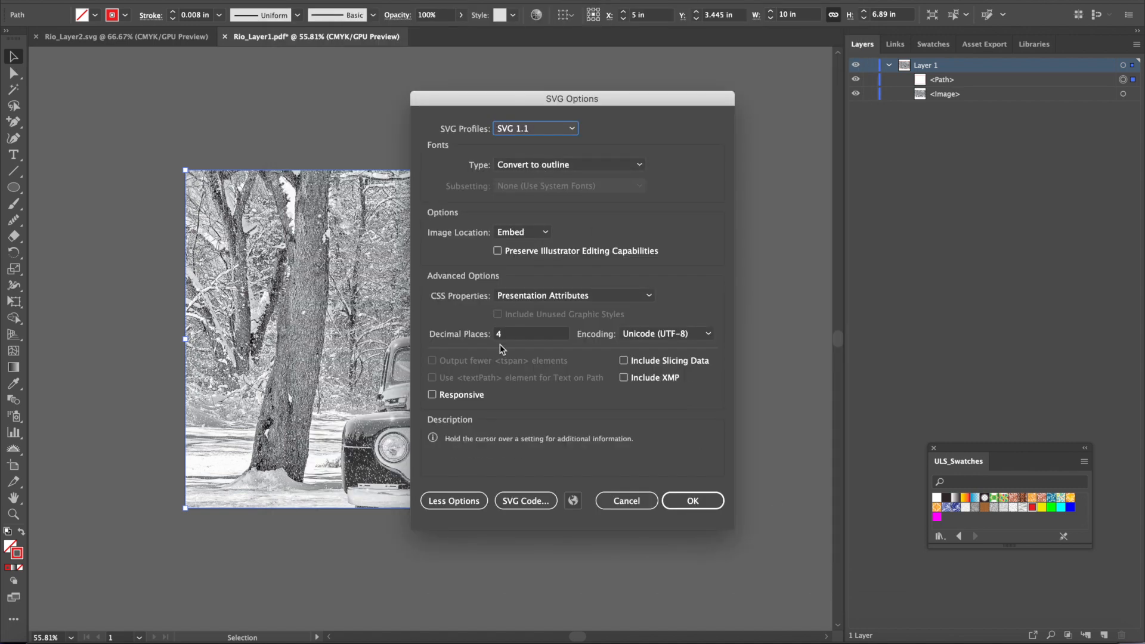
pyautogui.click(689, 499)
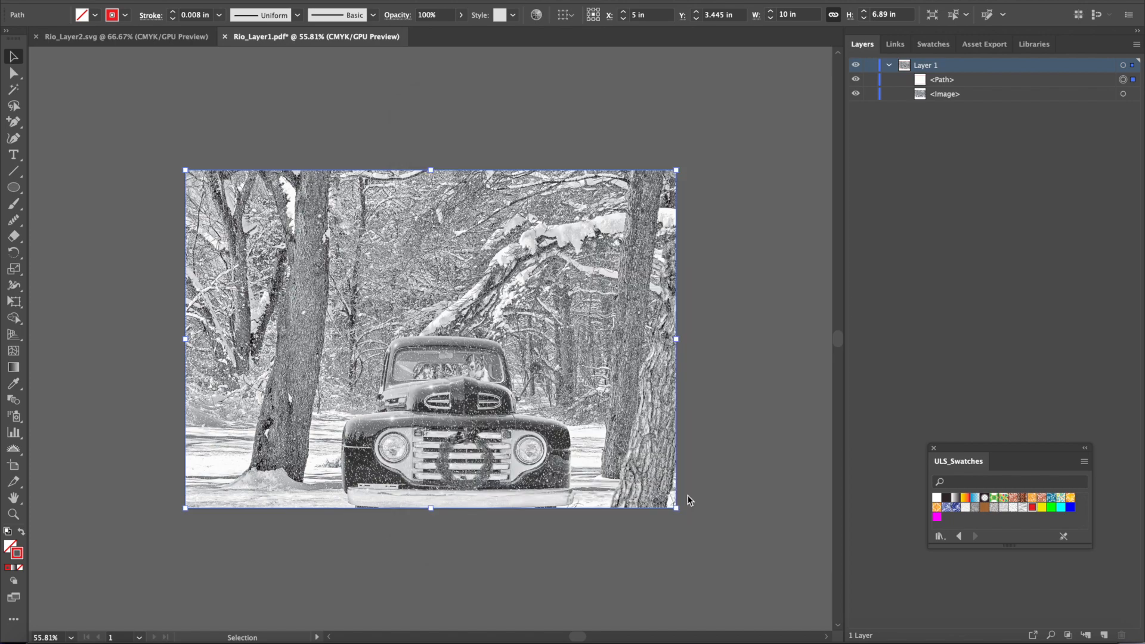